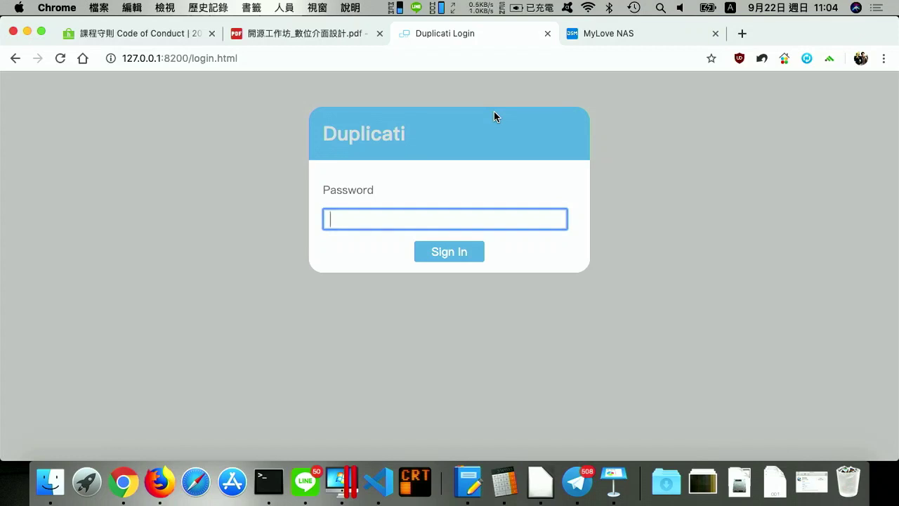
# Sign in to Duplicati with the account password and dismiss the browser's offer to save it.
pyautogui.write('•••••••')
pyautogui.press('Return')
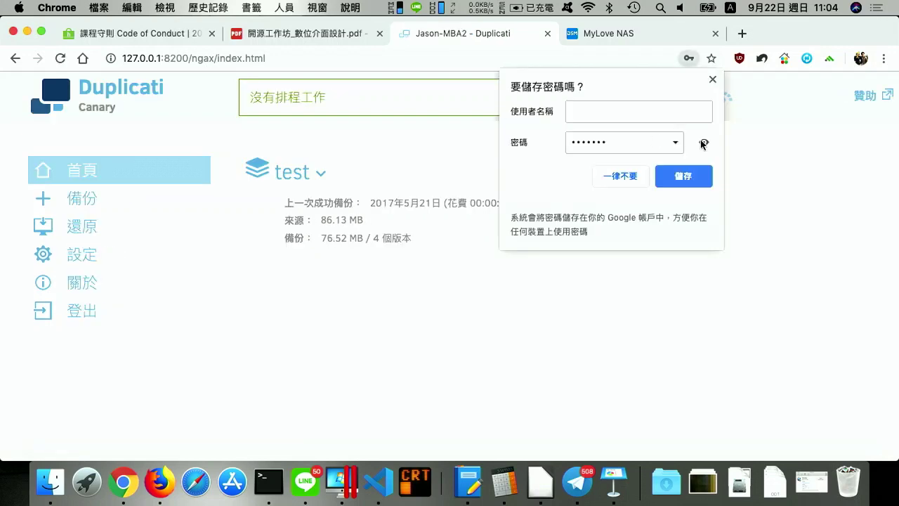
pyautogui.click(712, 79)
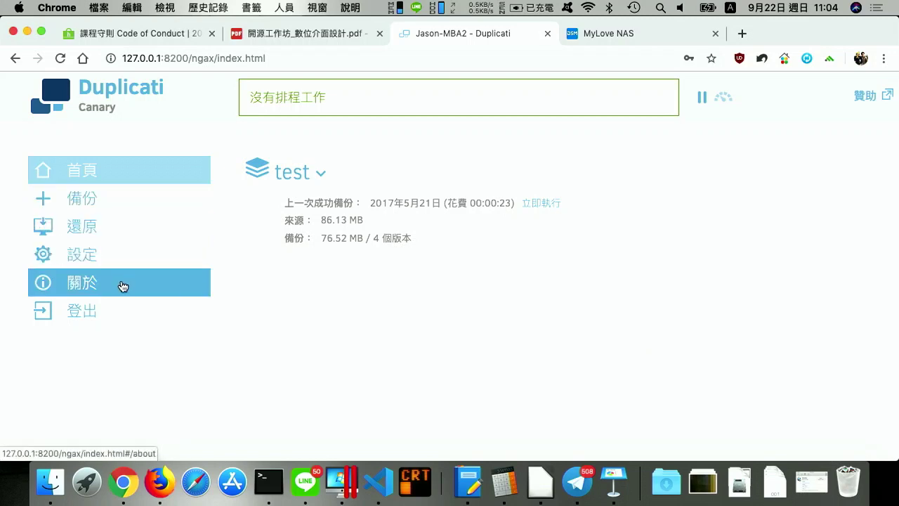
# Expand the test backup job to view its available operations, then collapse its details again.
pyautogui.click(314, 179)
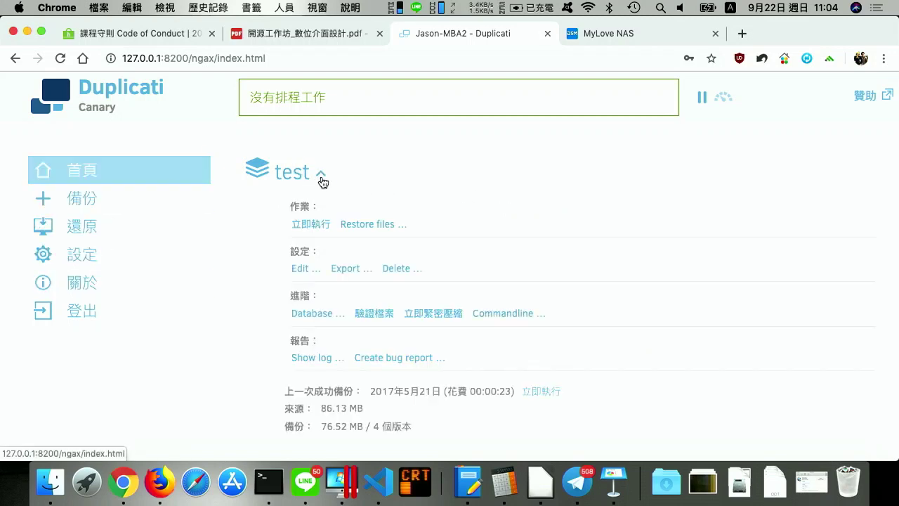
pyautogui.click(322, 179)
pyautogui.click(322, 179)
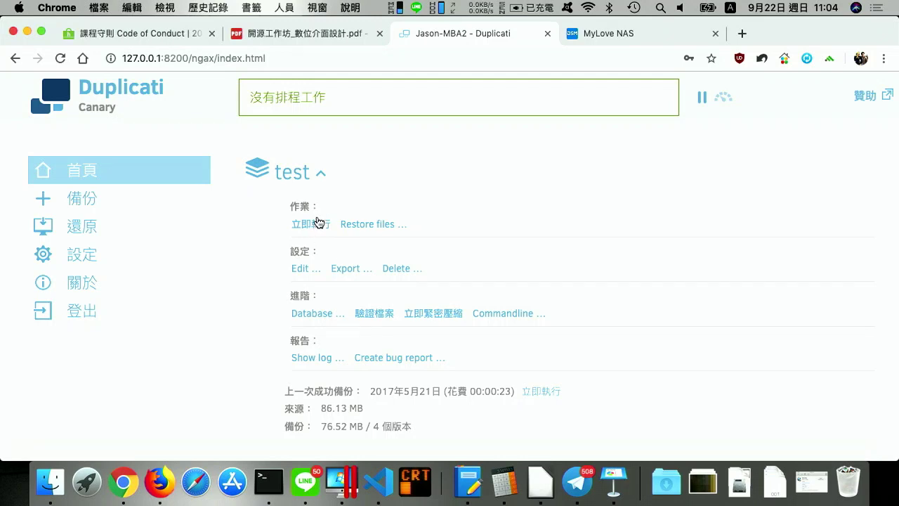
pyautogui.click(317, 173)
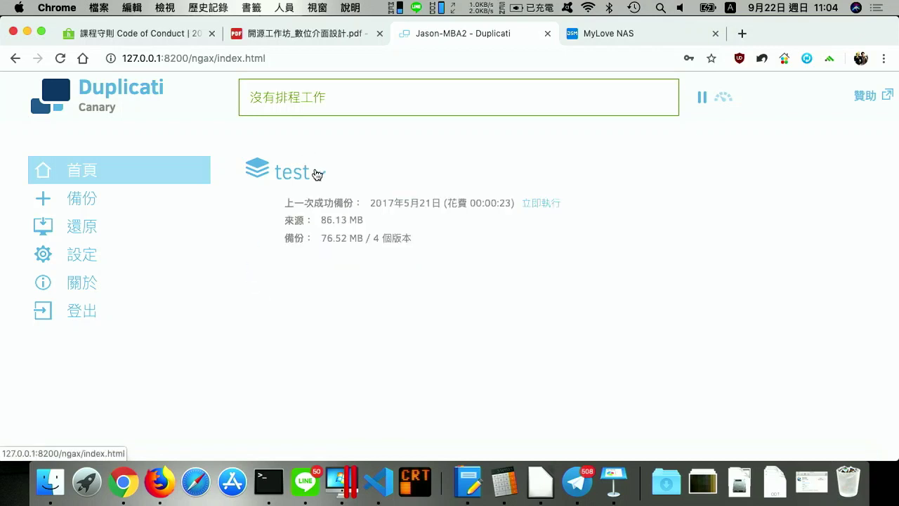
# Start adding a backup with the import-from-file option (從檔案匯入) to view the configuration import form.
pyautogui.click(116, 210)
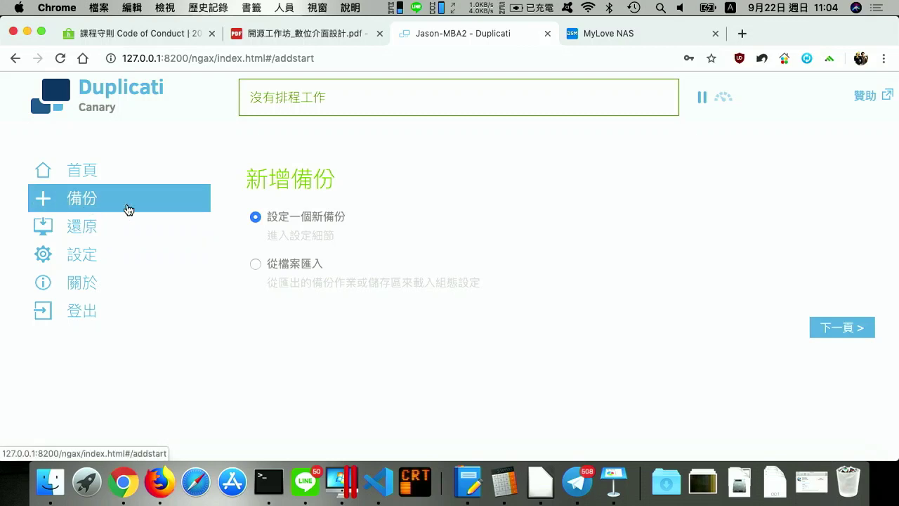
pyautogui.click(256, 265)
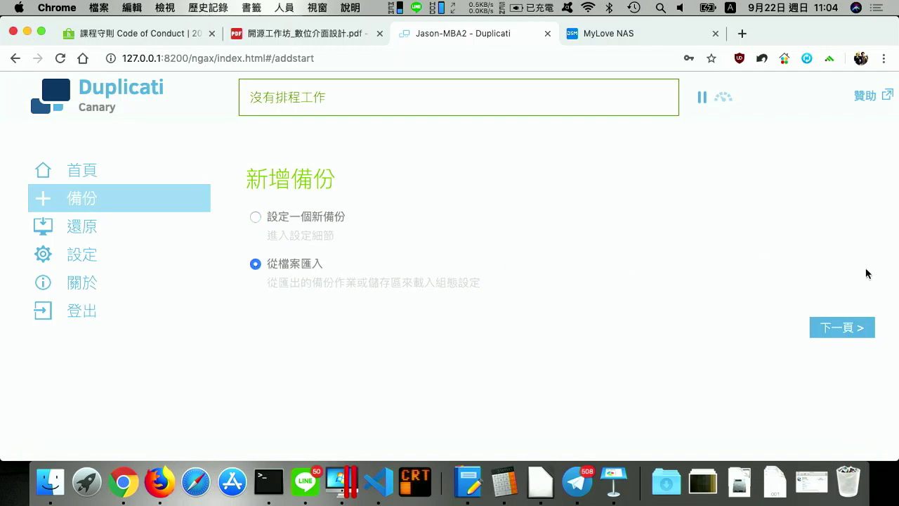
pyautogui.click(841, 328)
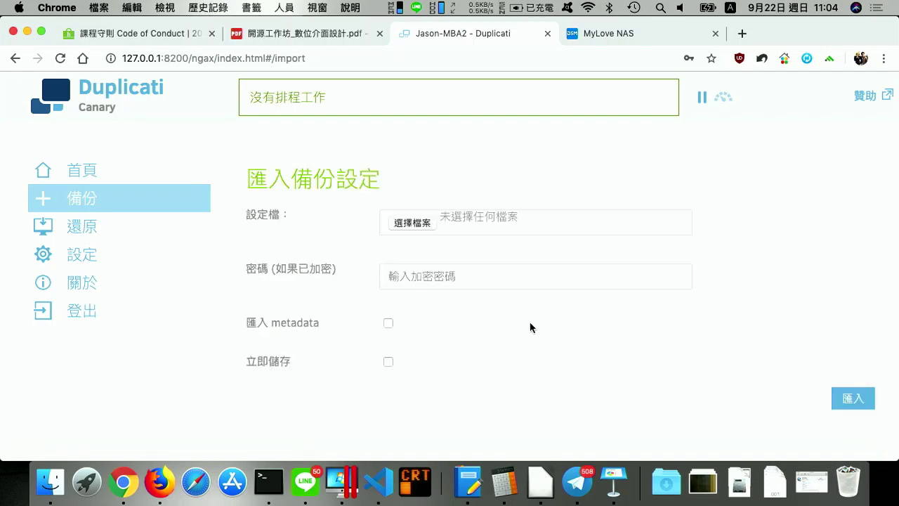
# View the restore source choices and select the test backup as the source.
pyautogui.click(112, 240)
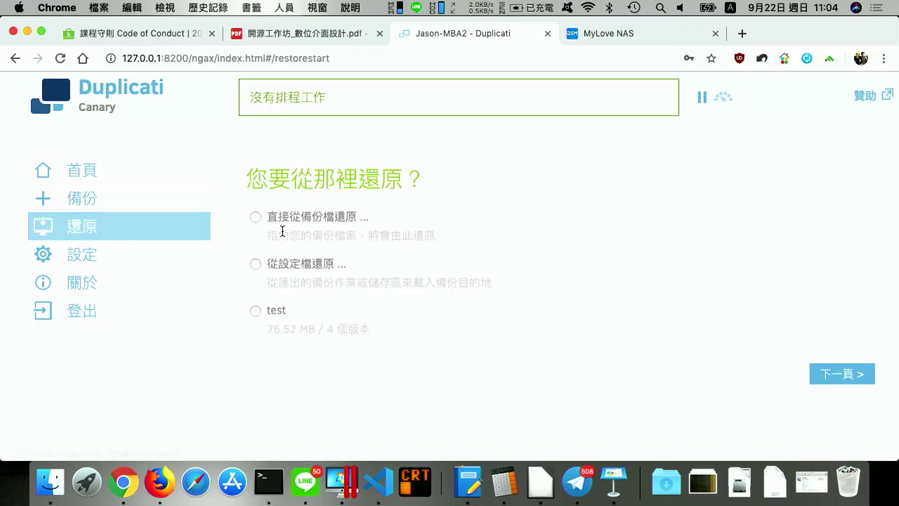
pyautogui.click(255, 311)
# Examine the program settings for interface password, remote access, startup pause, language and theme, including the available theme choices.
pyautogui.click(31, 255)
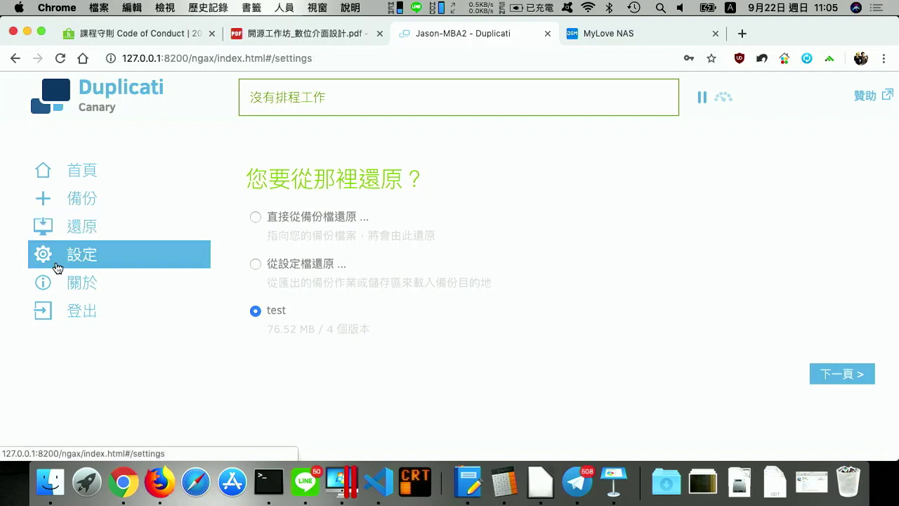
pyautogui.scroll(-2, 472, 150)
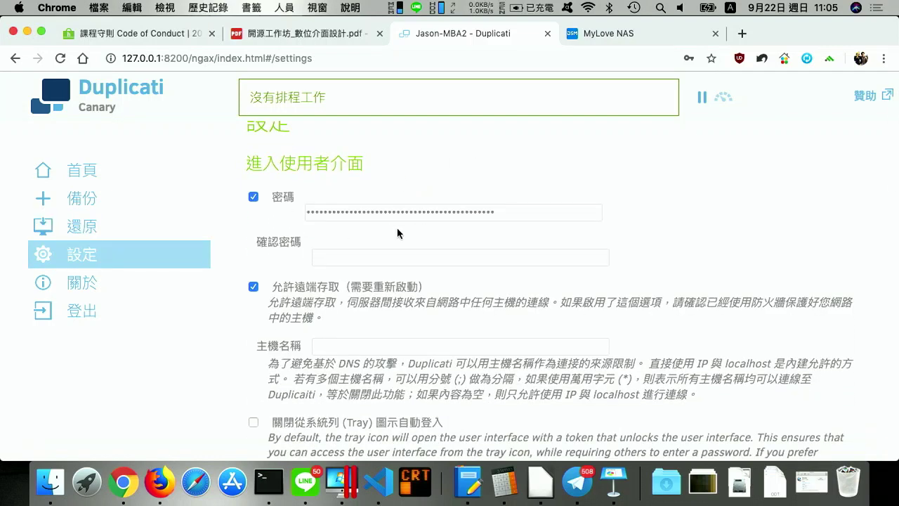
pyautogui.scroll(-4, 397, 216)
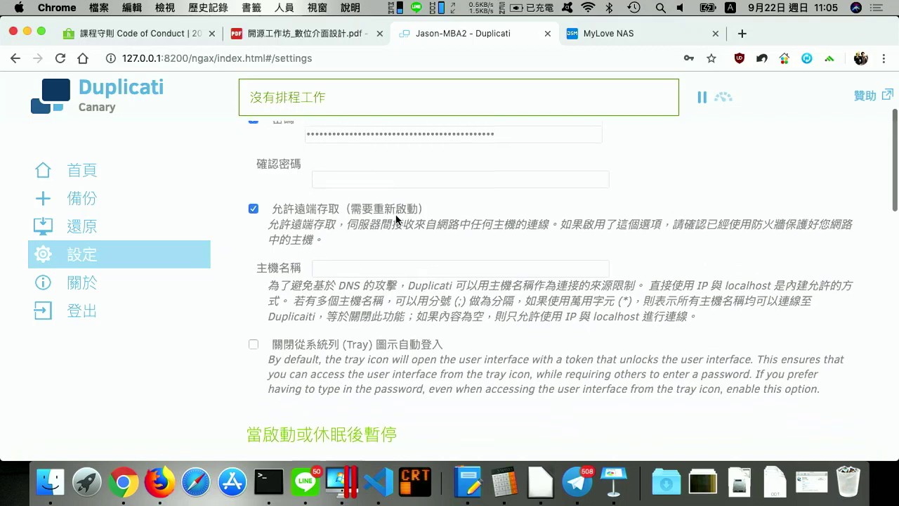
pyautogui.scroll(-10, 396, 215)
pyautogui.scroll(-2, 397, 215)
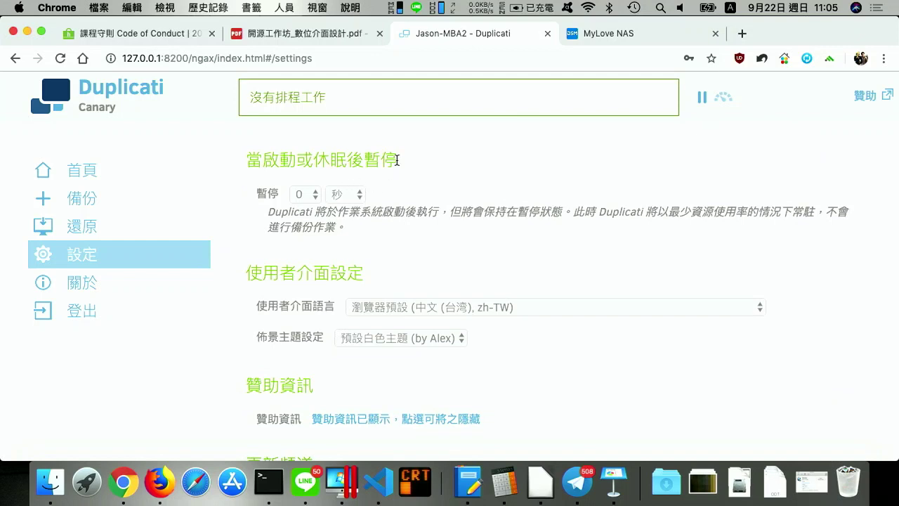
pyautogui.scroll(-5, 370, 165)
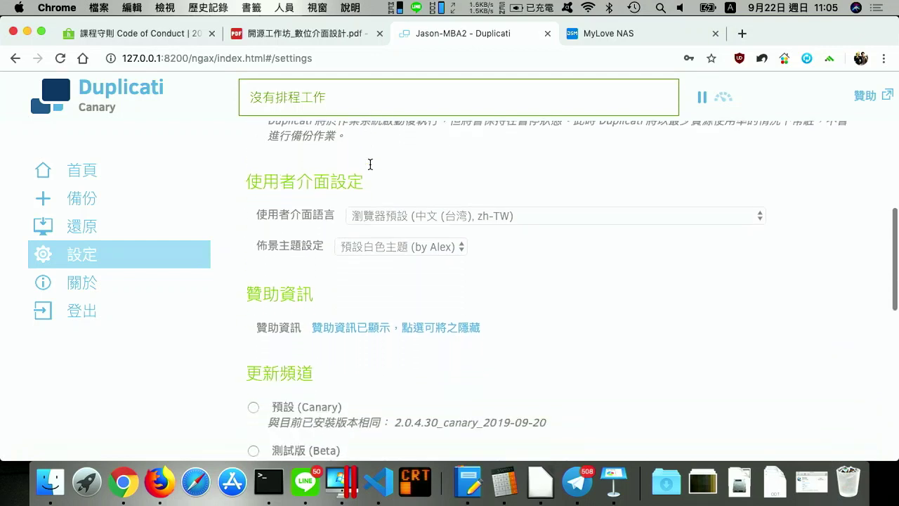
pyautogui.scroll(1, 372, 168)
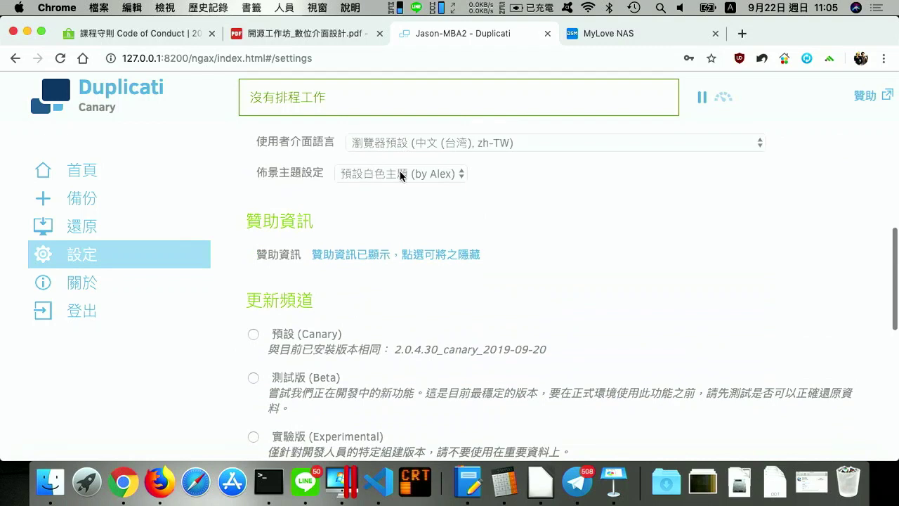
pyautogui.click(382, 173)
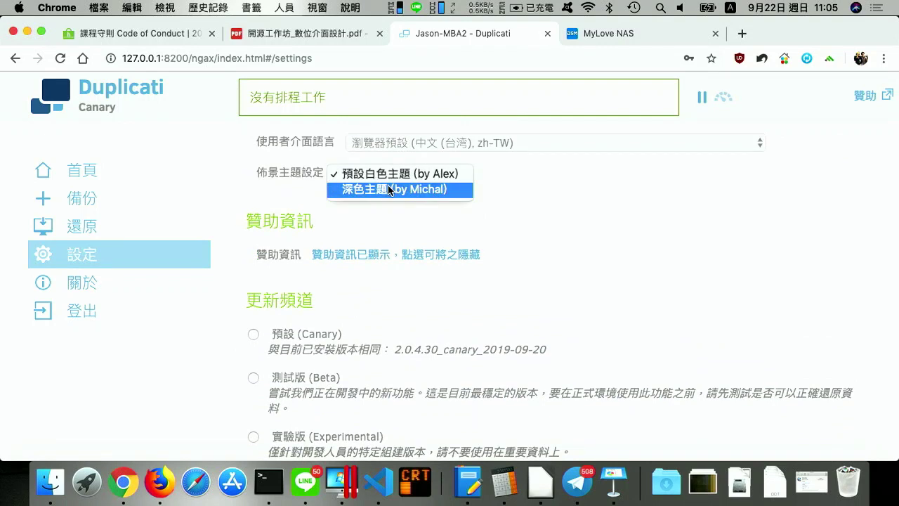
pyautogui.click(539, 189)
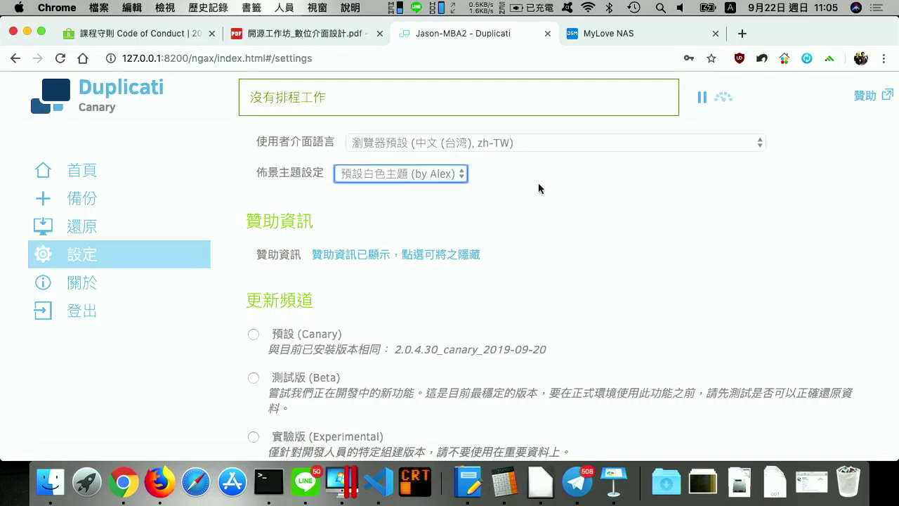
# Review the remaining program settings and browse the advanced options that can be added as defaults for all backups.
pyautogui.scroll(-5, 539, 188)
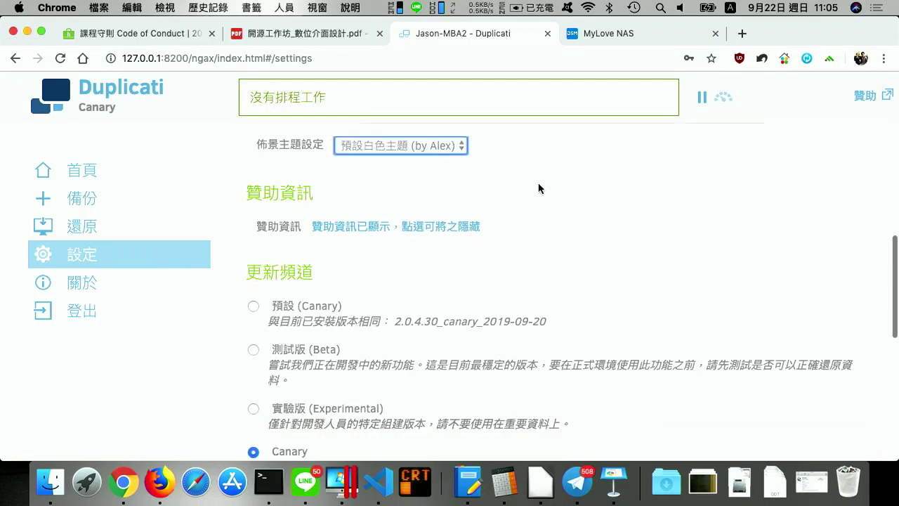
pyautogui.scroll(-5, 539, 189)
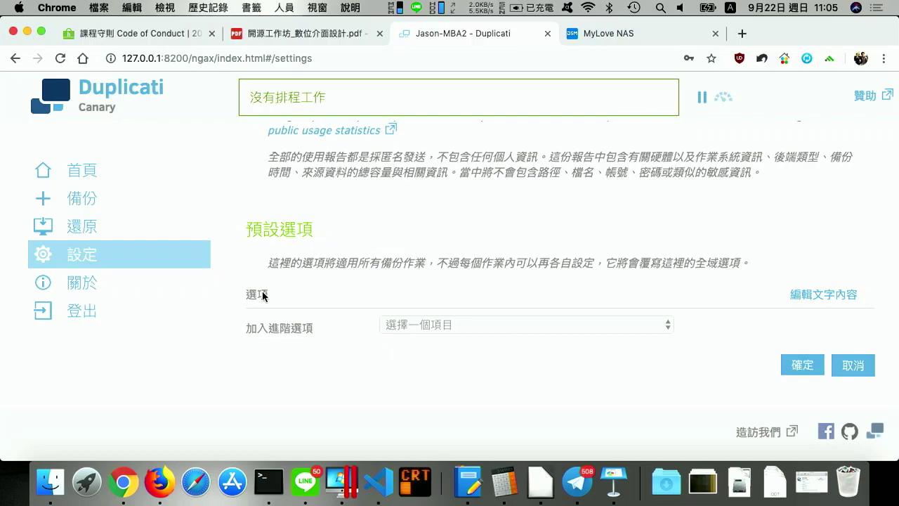
pyautogui.click(467, 325)
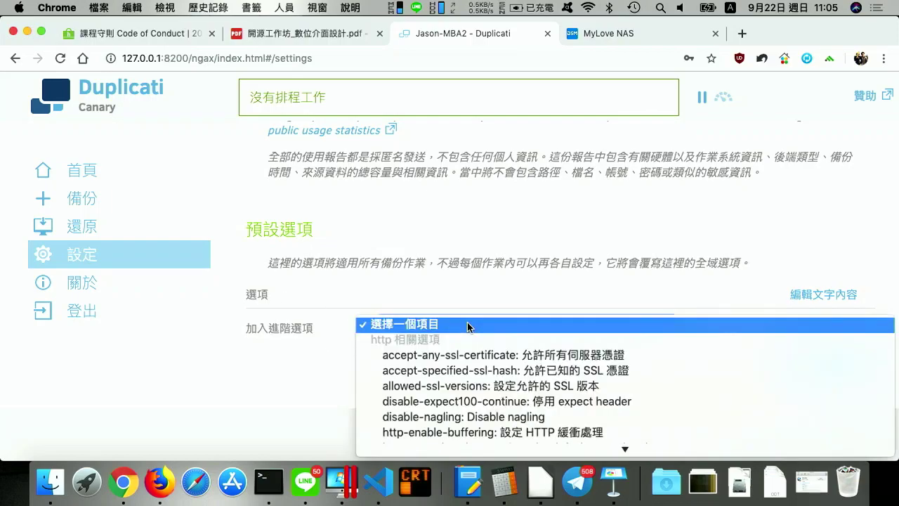
pyautogui.scroll(-15, 467, 327)
pyautogui.scroll(15, 467, 323)
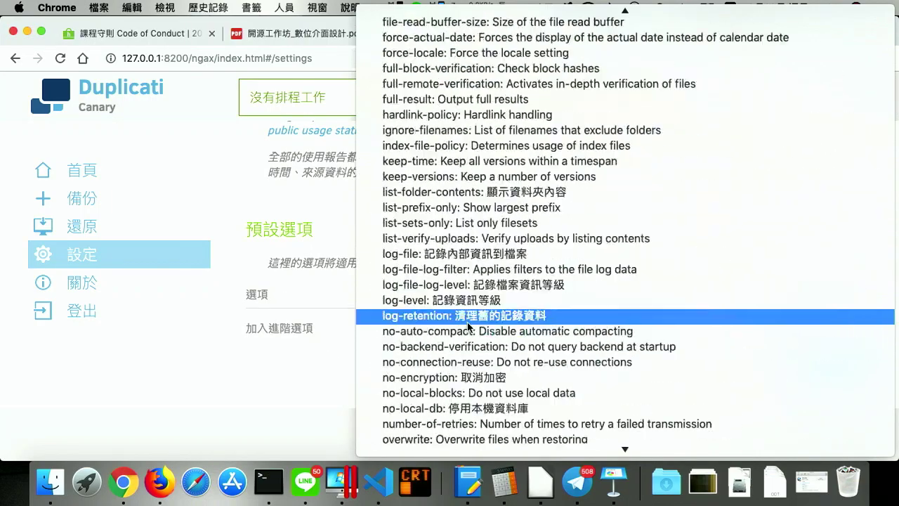
pyautogui.scroll(-10, 468, 327)
pyautogui.press('Escape')
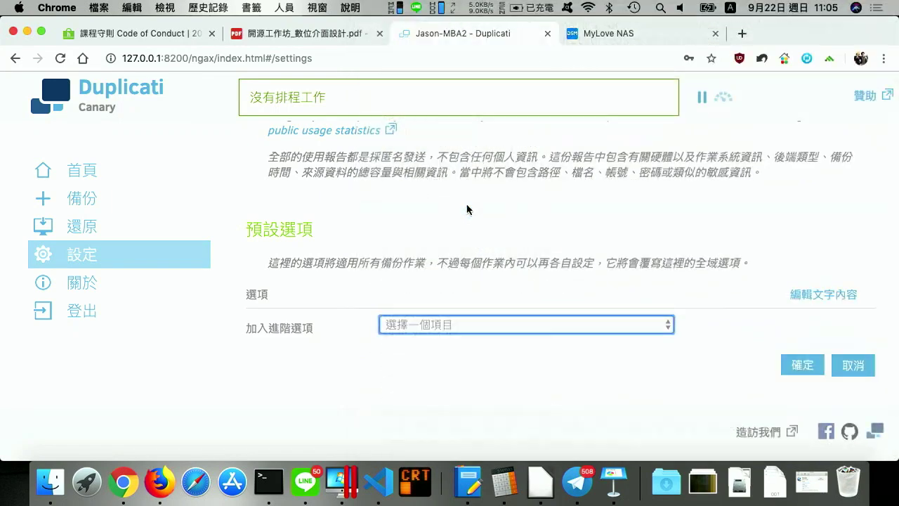
pyautogui.scroll(10, 467, 206)
pyautogui.scroll(-3, 467, 209)
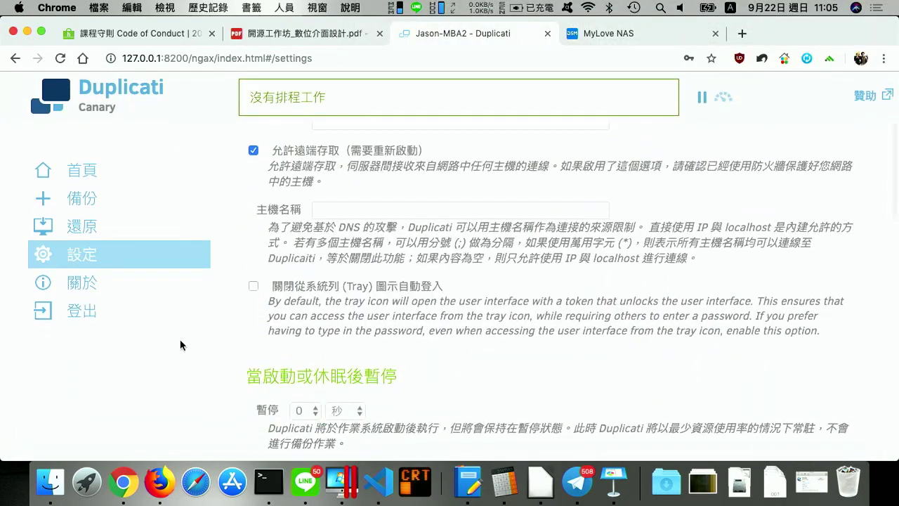
# Open the test backup job for editing and view its source data selection.
pyautogui.click(127, 208)
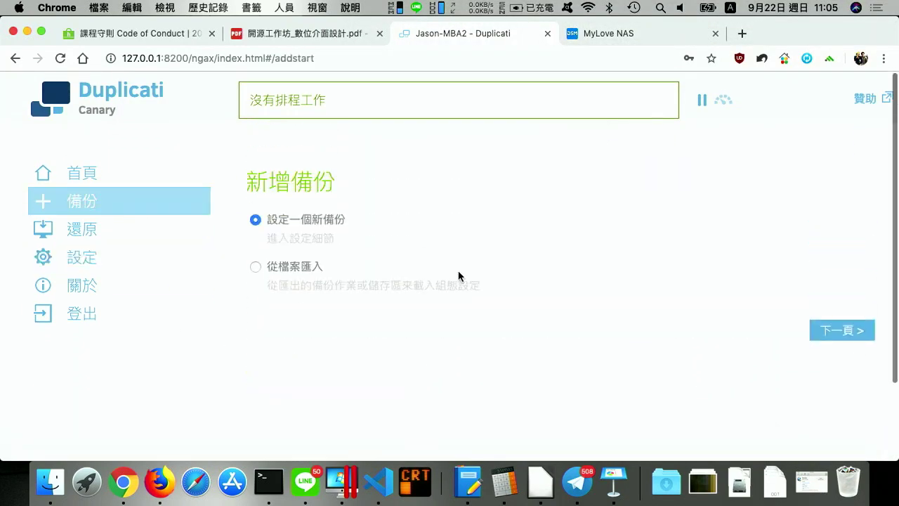
pyautogui.click(131, 182)
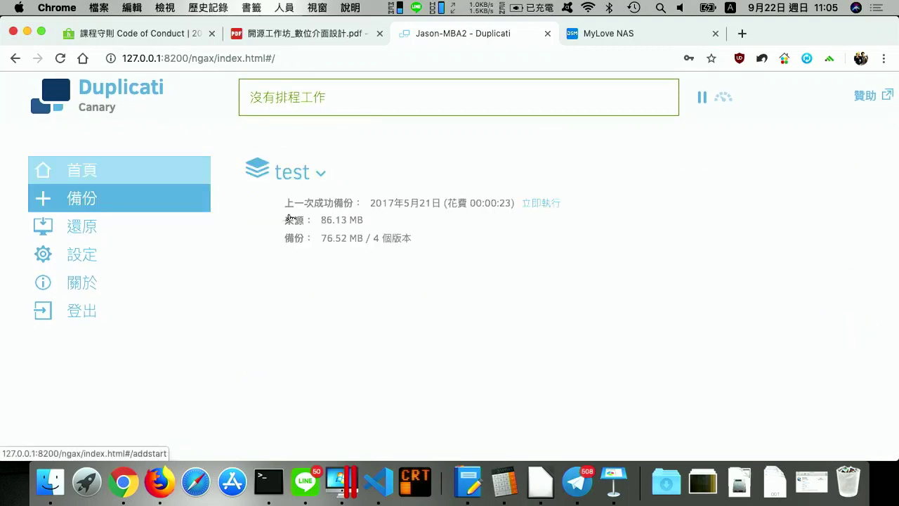
pyautogui.click(309, 173)
pyautogui.click(302, 268)
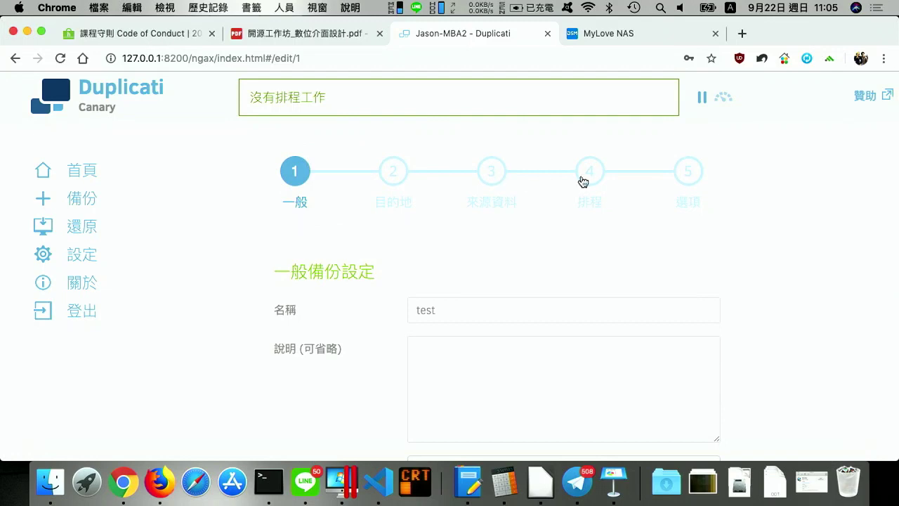
pyautogui.click(490, 173)
pyautogui.scroll(-8, 491, 173)
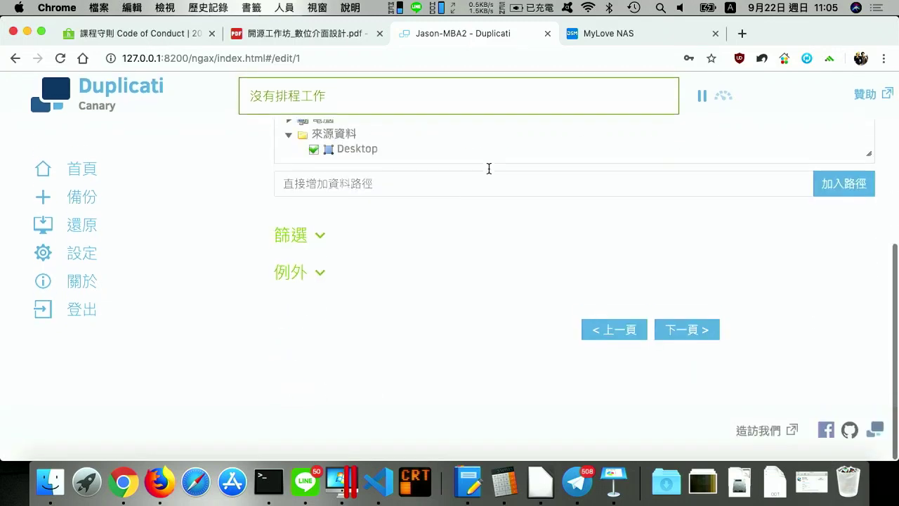
# View the test backup's general options for remote volume size and retention, and expand its advanced options.
pyautogui.scroll(9, 736, 204)
pyautogui.click(692, 196)
pyautogui.scroll(-5, 596, 203)
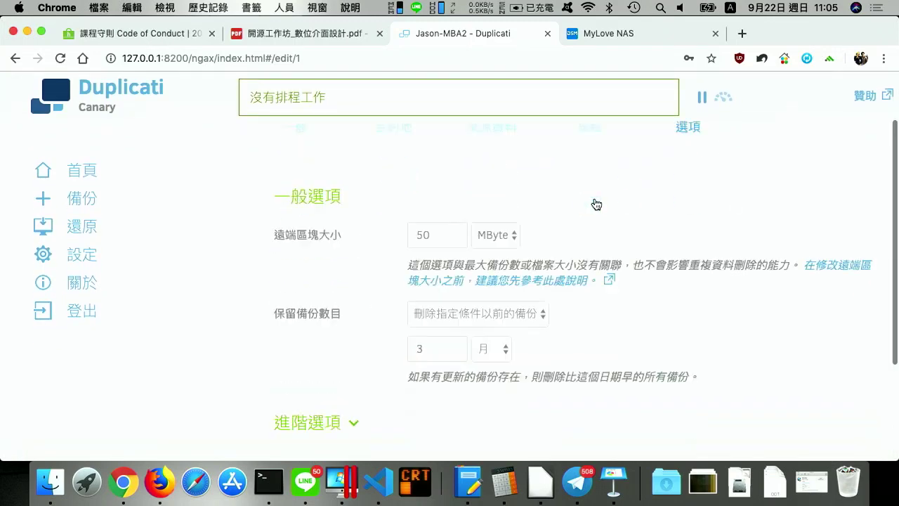
pyautogui.click(333, 285)
pyautogui.scroll(-1, 425, 281)
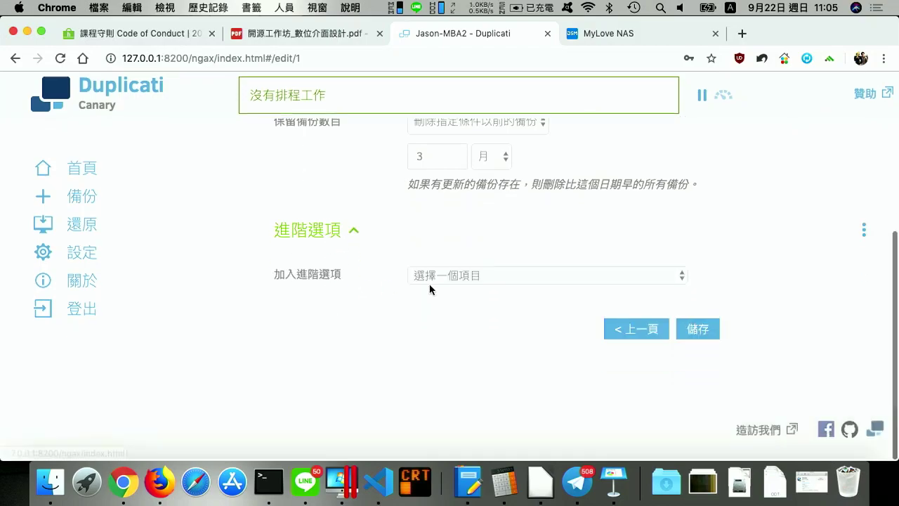
# Browse the list of advanced options for the test backup, from HTTP and core settings to script and mail notifications.
pyautogui.click(476, 281)
pyautogui.scroll(-20, 476, 281)
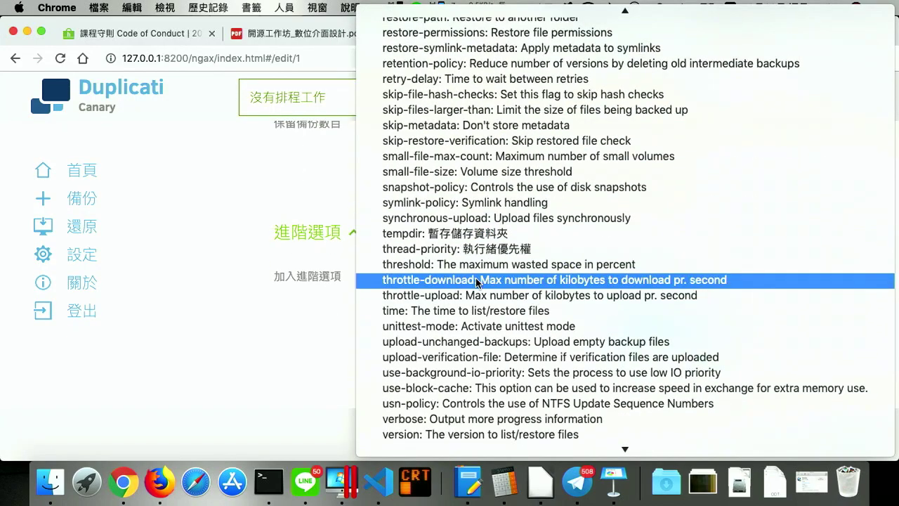
pyautogui.scroll(-15, 476, 281)
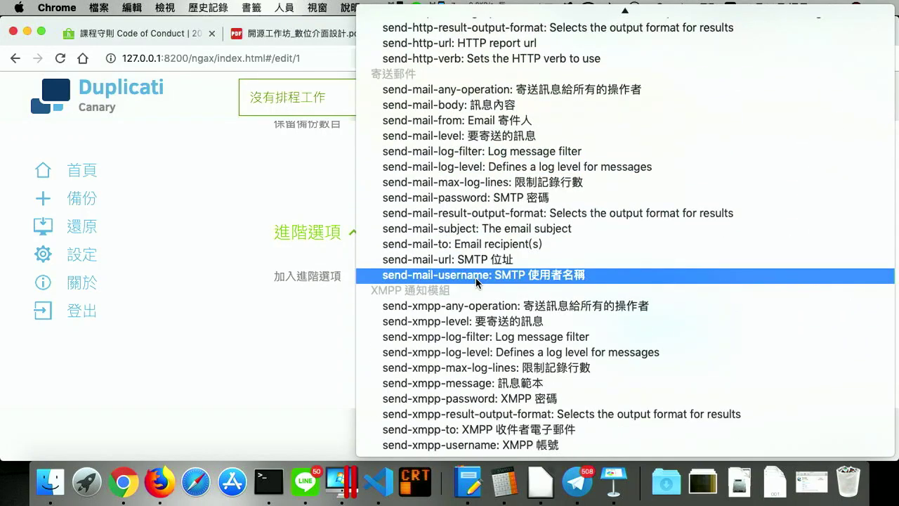
pyautogui.scroll(3, 476, 281)
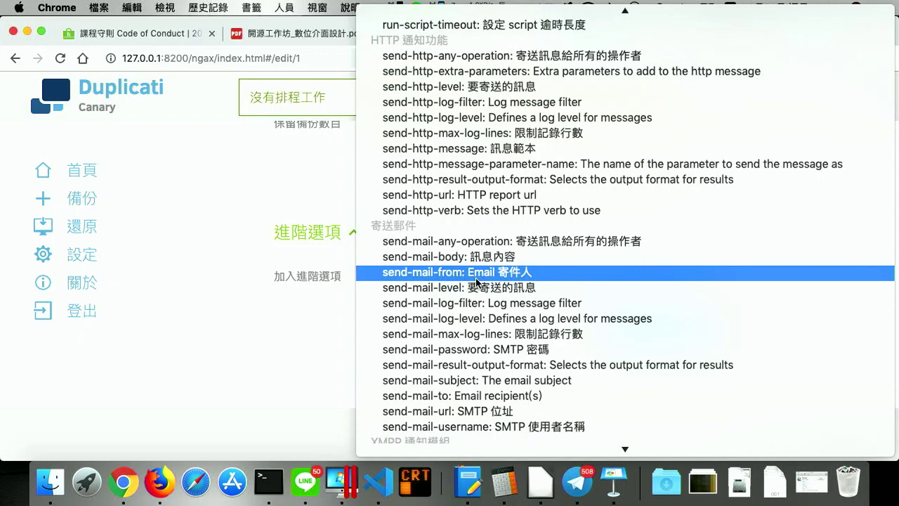
pyautogui.scroll(10, 475, 281)
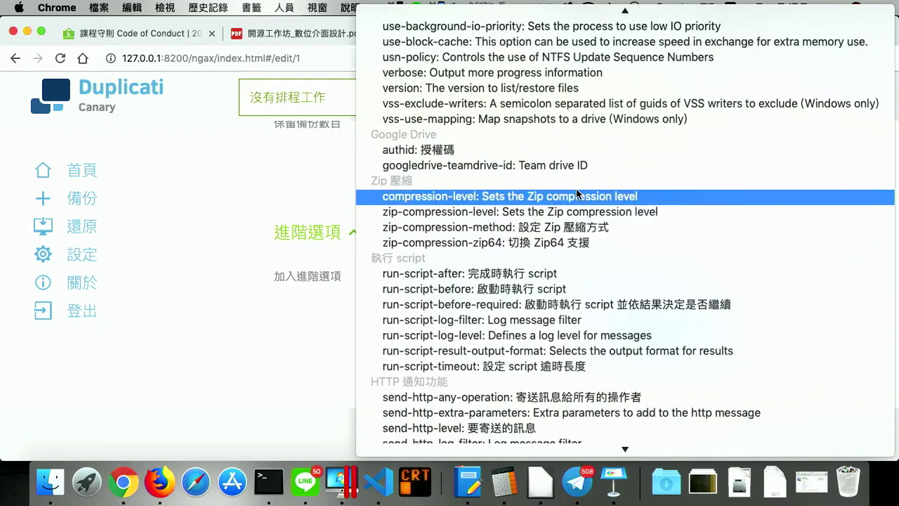
pyautogui.scroll(10, 570, 182)
pyautogui.scroll(15, 569, 184)
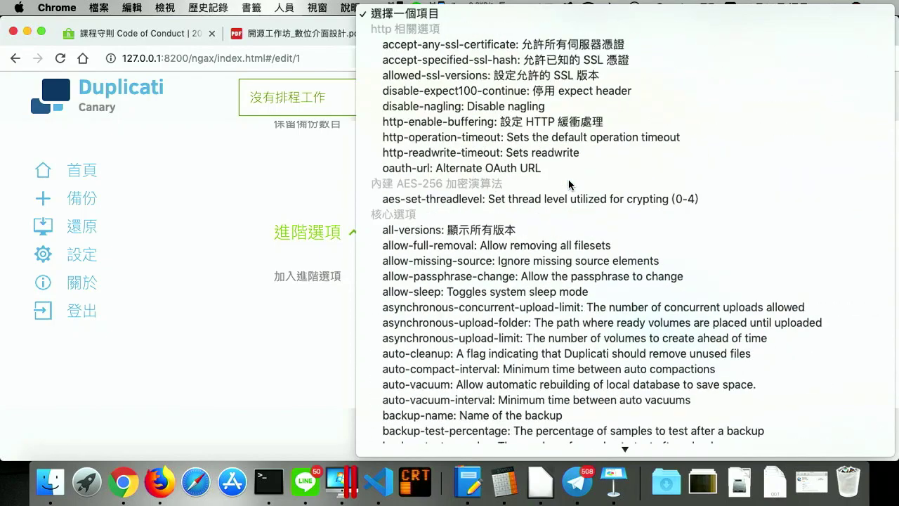
pyautogui.scroll(-5, 569, 184)
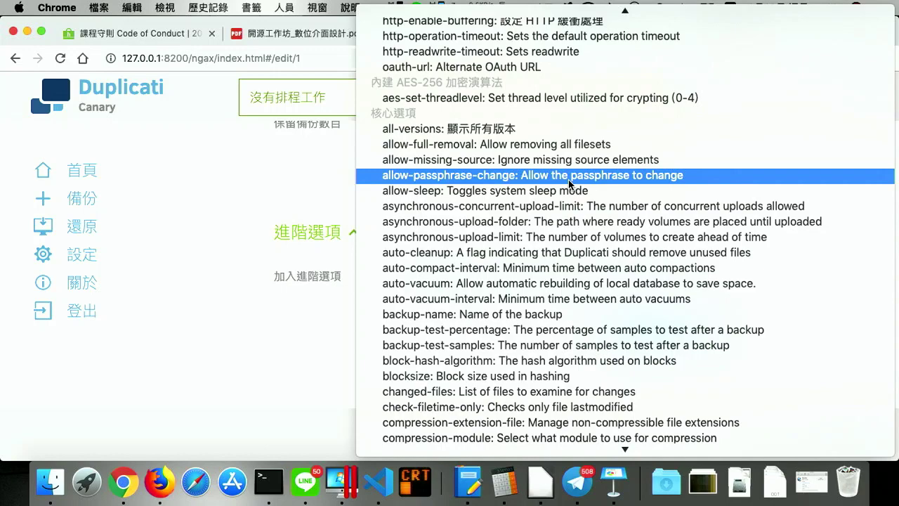
# Add the accept-any-ssl-certificate advanced option to the test backup job.
pyautogui.scroll(-6, 569, 184)
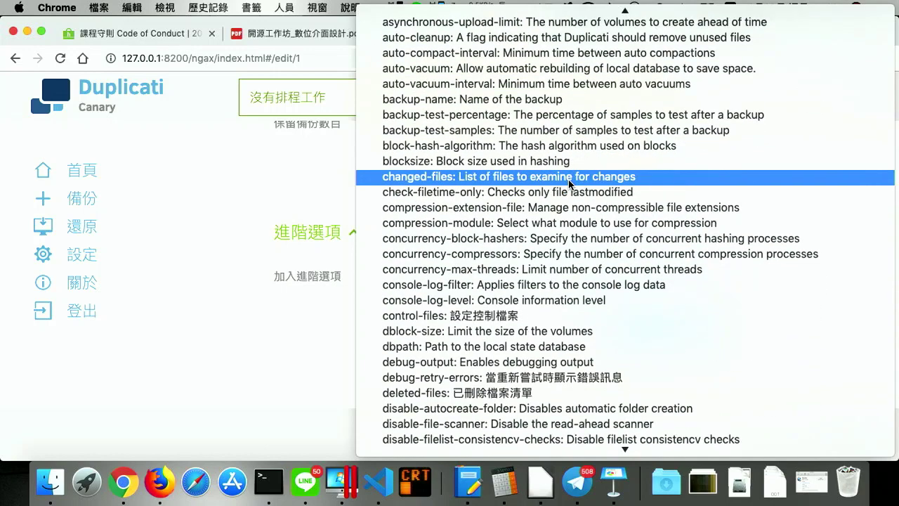
pyautogui.scroll(5, 571, 184)
pyautogui.scroll(5, 569, 183)
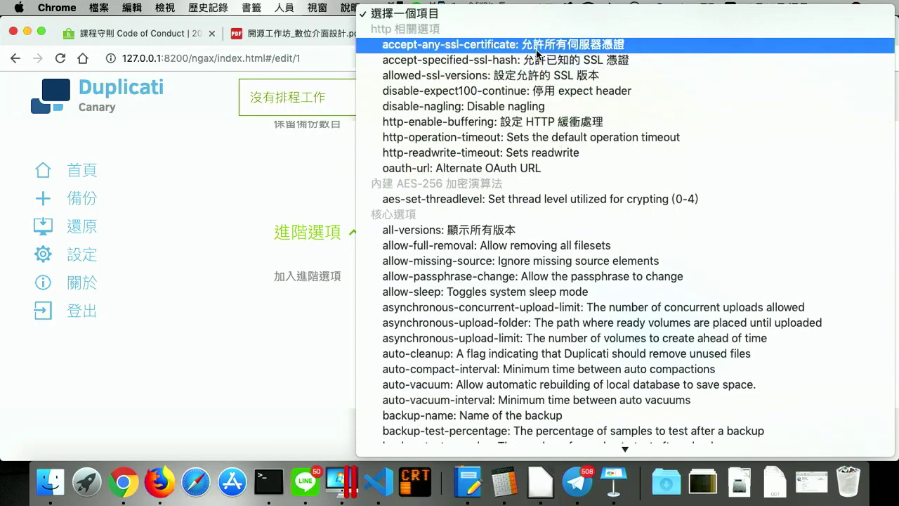
pyautogui.click(538, 45)
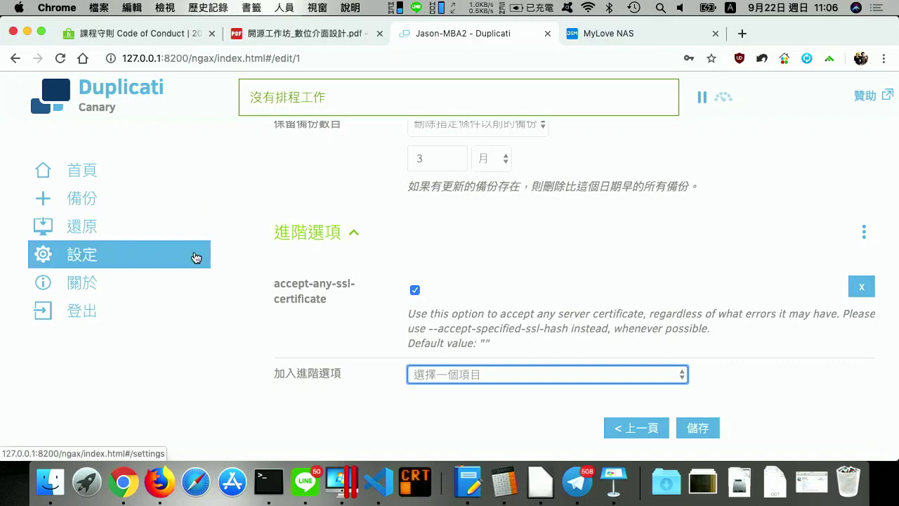
# View the About Duplicati page and check the bandwidth limit settings, cancelling without changes.
pyautogui.click(102, 281)
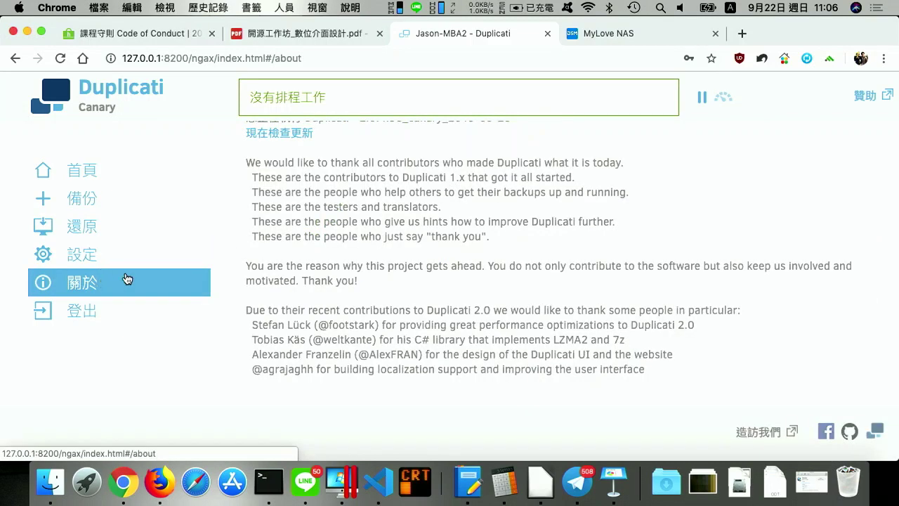
pyautogui.scroll(3, 302, 288)
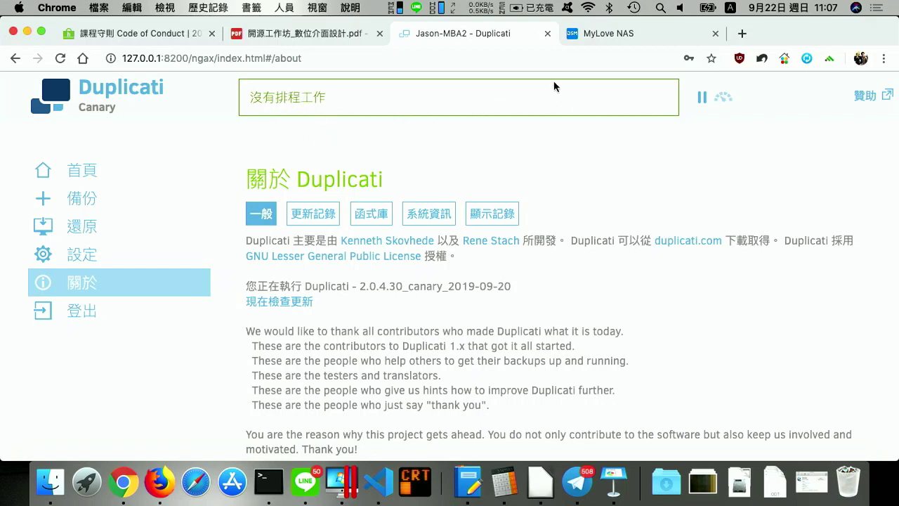
pyautogui.click(724, 98)
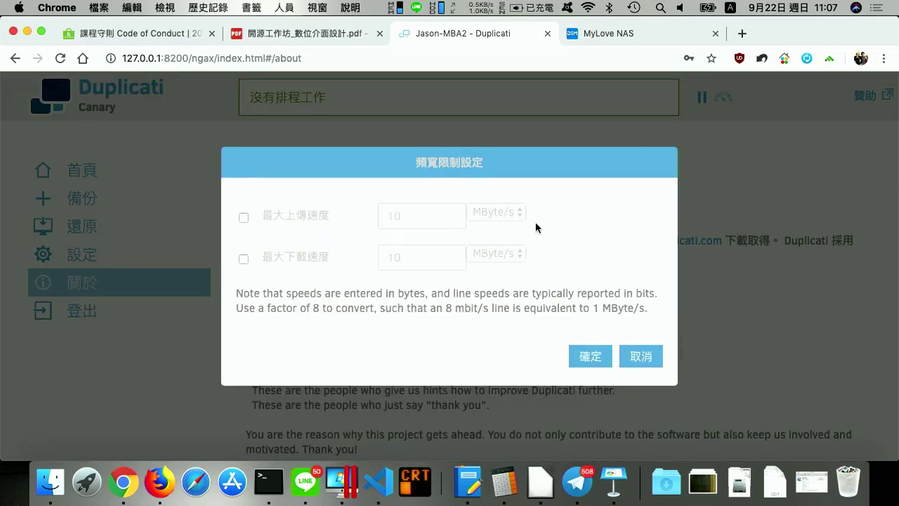
pyautogui.click(641, 356)
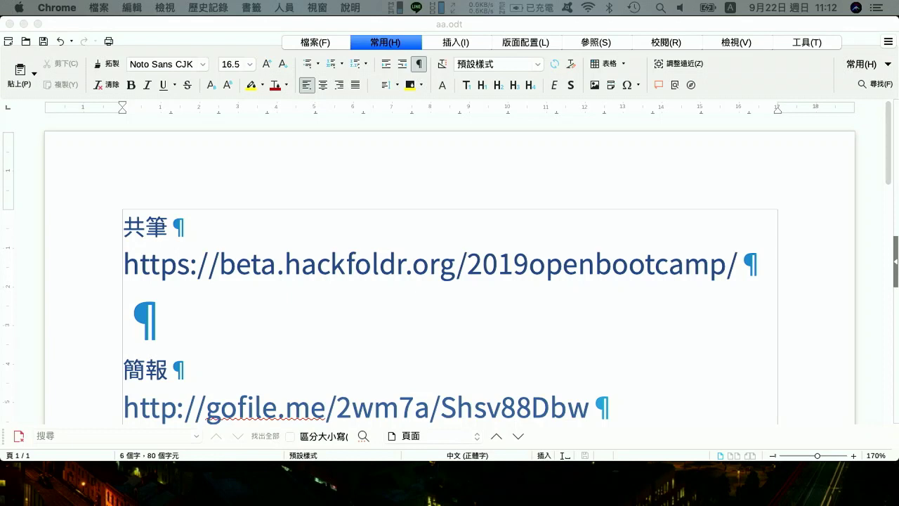
# Switch from the aa.odt document to Chrome and view the introduction on the Syncthing website.
pyautogui.press('super+Tab')
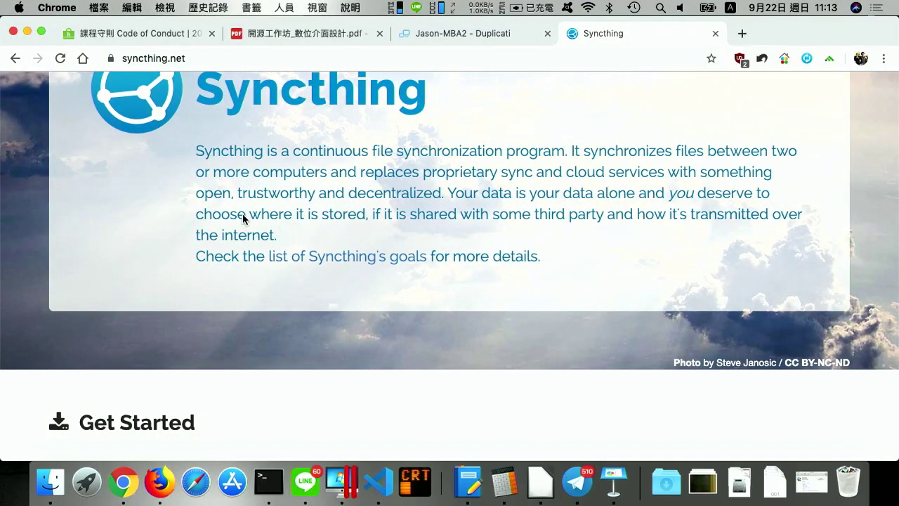
pyautogui.scroll(3, 316, 232)
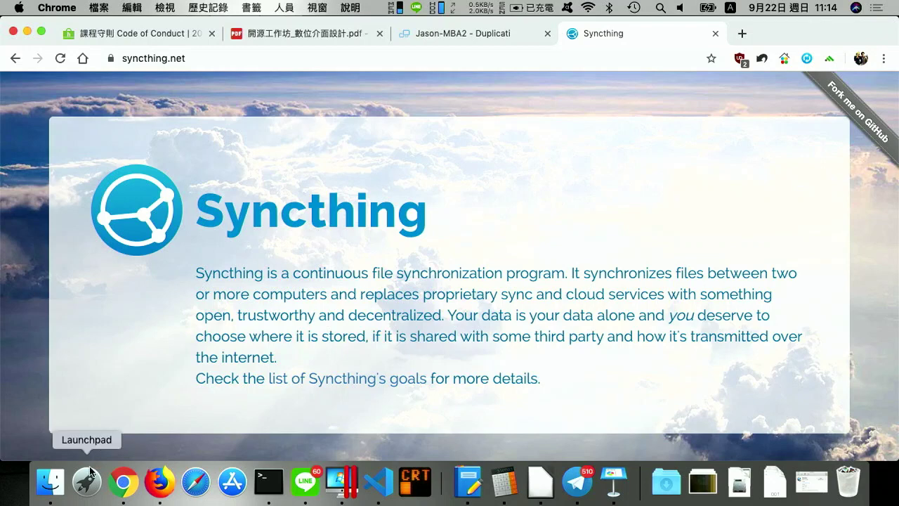
pyautogui.click(51, 482)
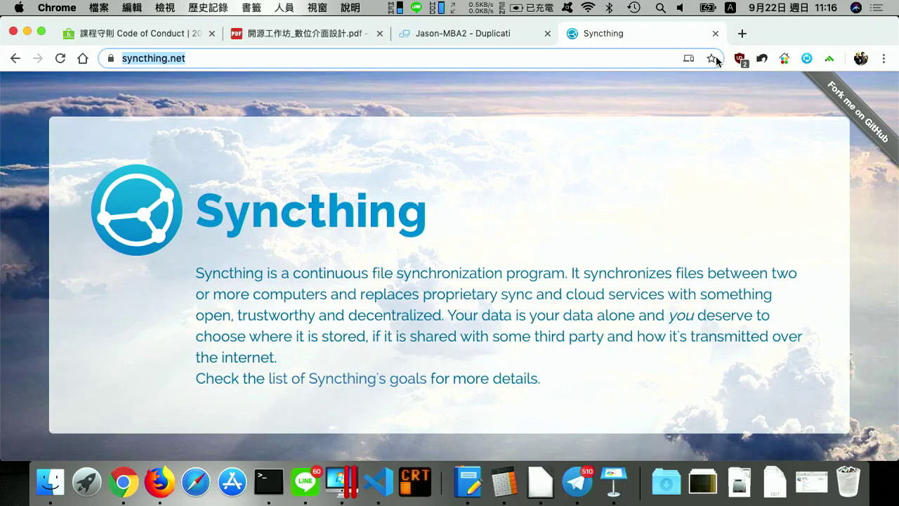
# View the interface design PDF in its browser tab, and bring up the aa.odt document in LibreOffice.
pyautogui.click(284, 38)
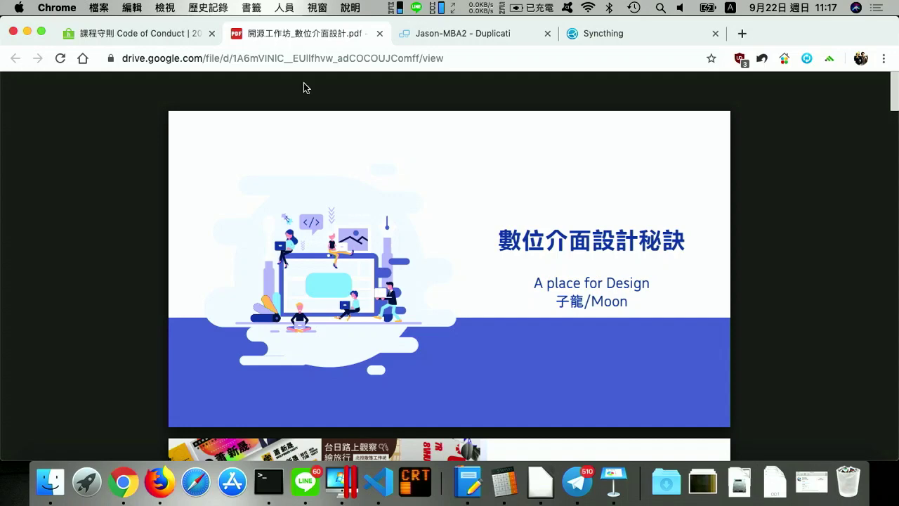
pyautogui.click(548, 496)
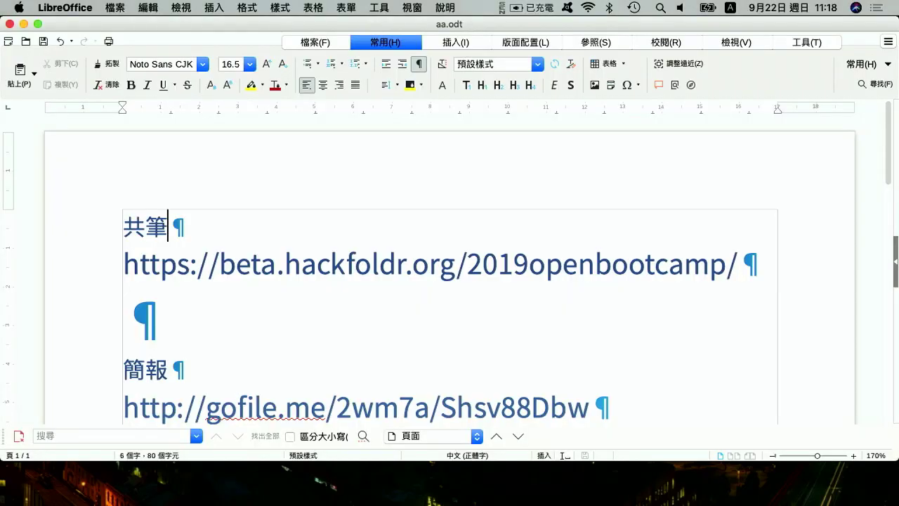
pyautogui.press('super+Tab')
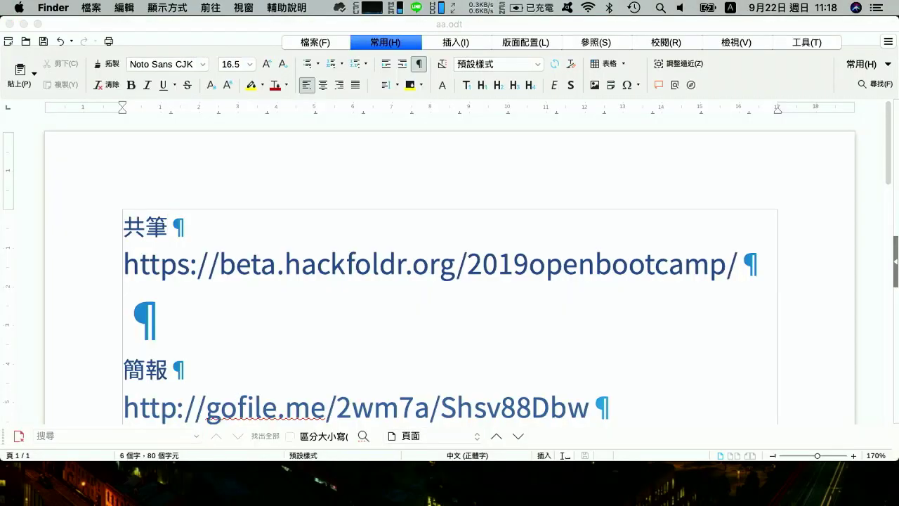
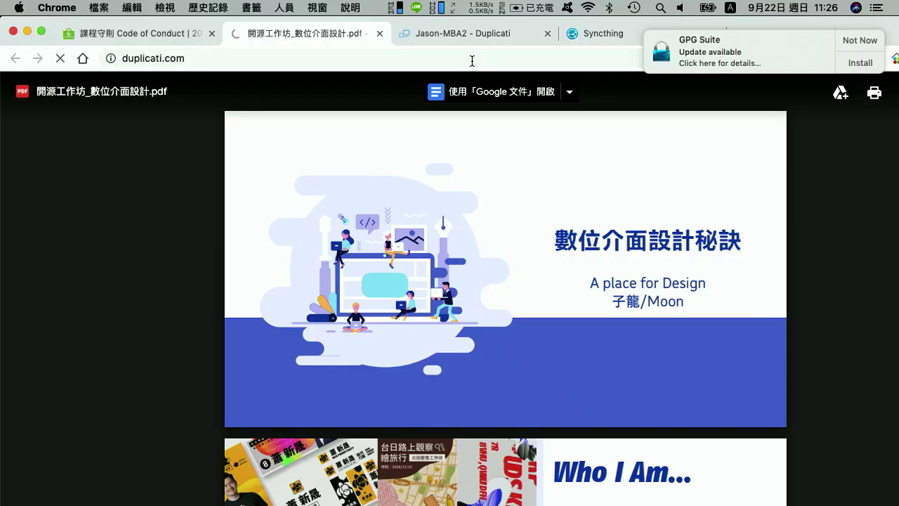
# Load duplicati.com and examine the Duplicati 2.0 download page for the available platform packages and source code links.
pyautogui.press('Return')
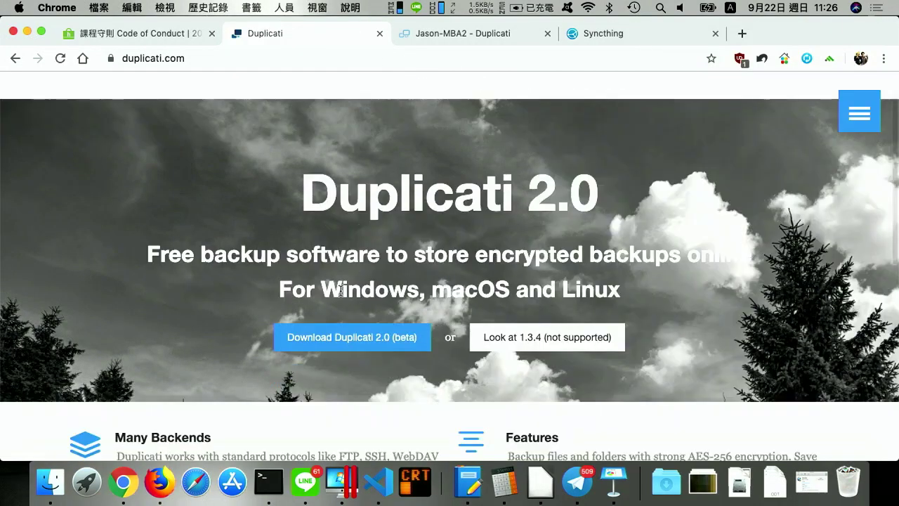
pyautogui.click(331, 340)
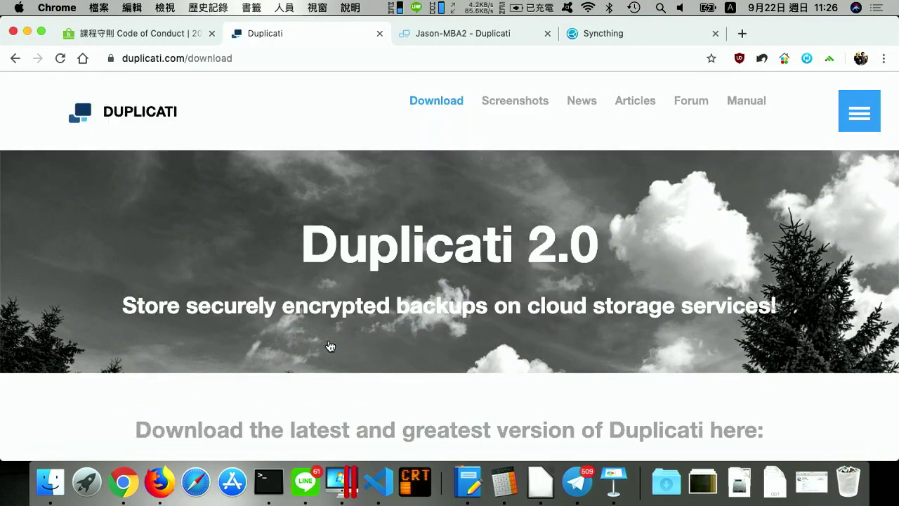
pyautogui.scroll(-5, 330, 346)
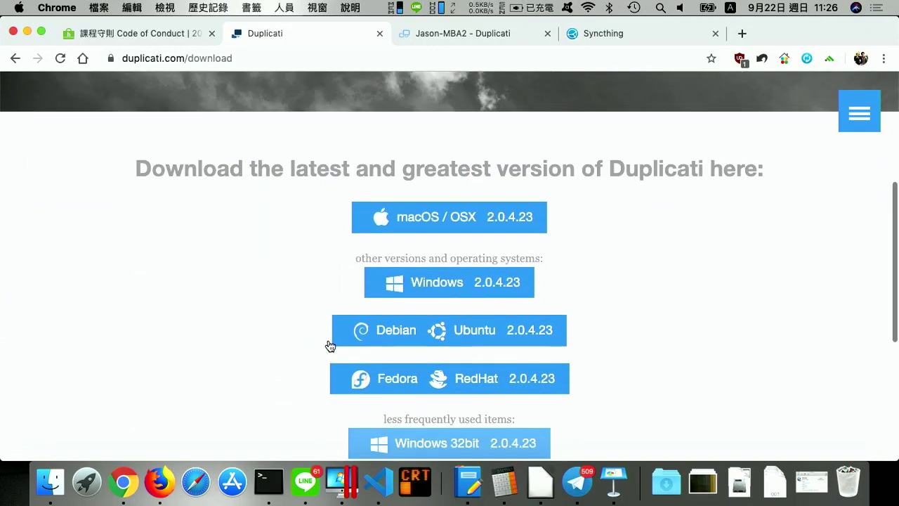
pyautogui.scroll(-1, 330, 346)
pyautogui.scroll(6, 330, 346)
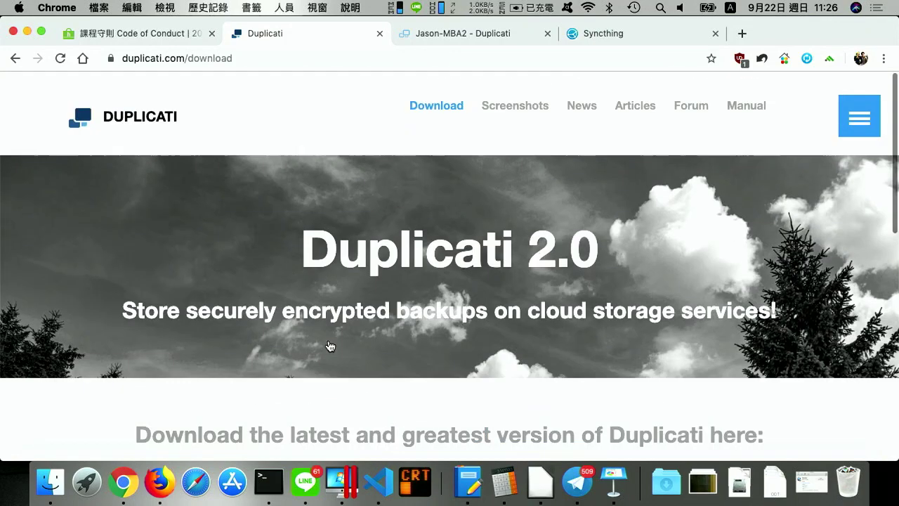
pyautogui.scroll(-10, 746, 137)
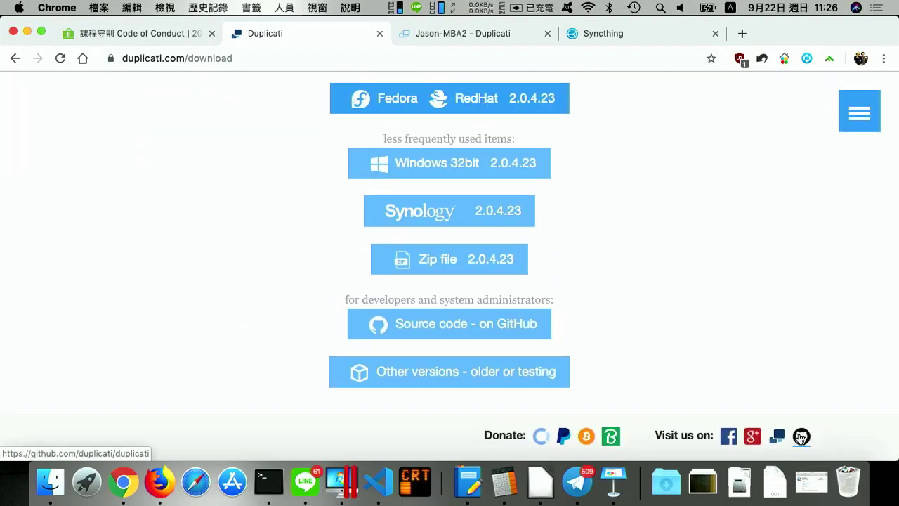
# Open Duplicati's GitHub repository from the download page and read the latest canary release notes on its releases page.
pyautogui.click(800, 436)
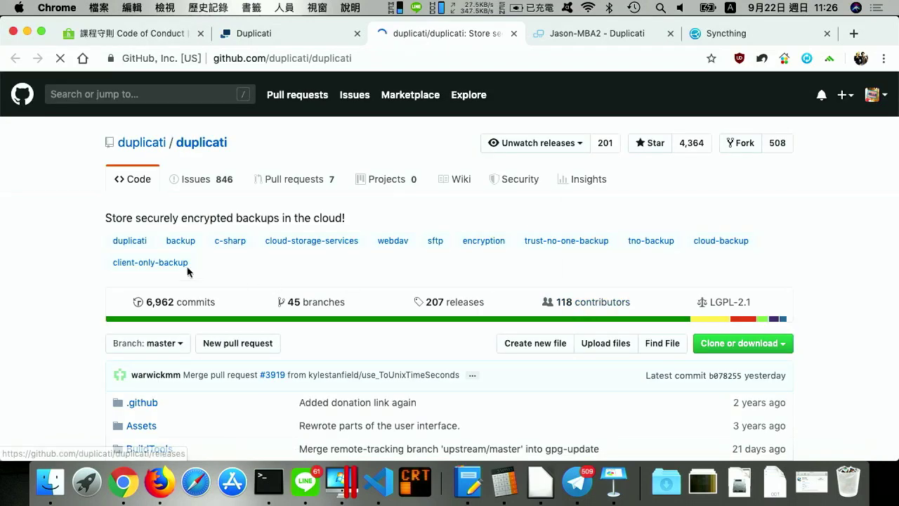
pyautogui.click(450, 312)
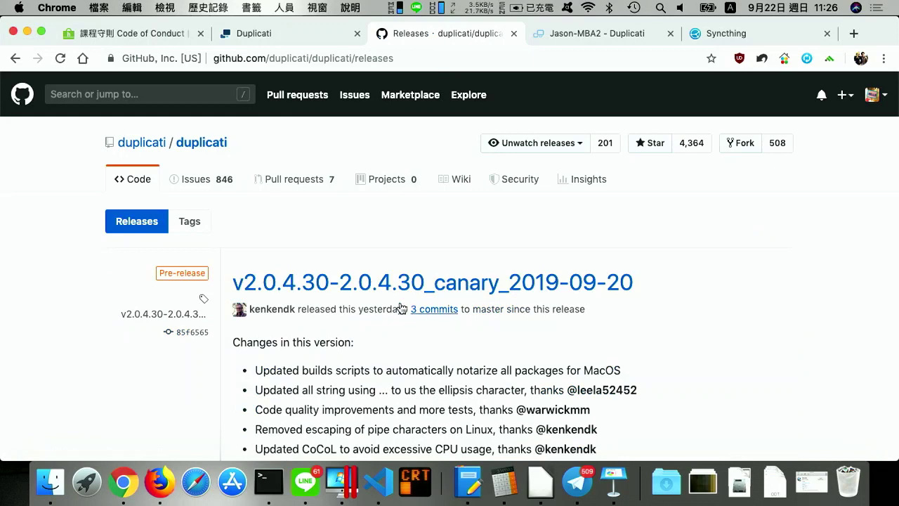
pyautogui.scroll(-2, 387, 273)
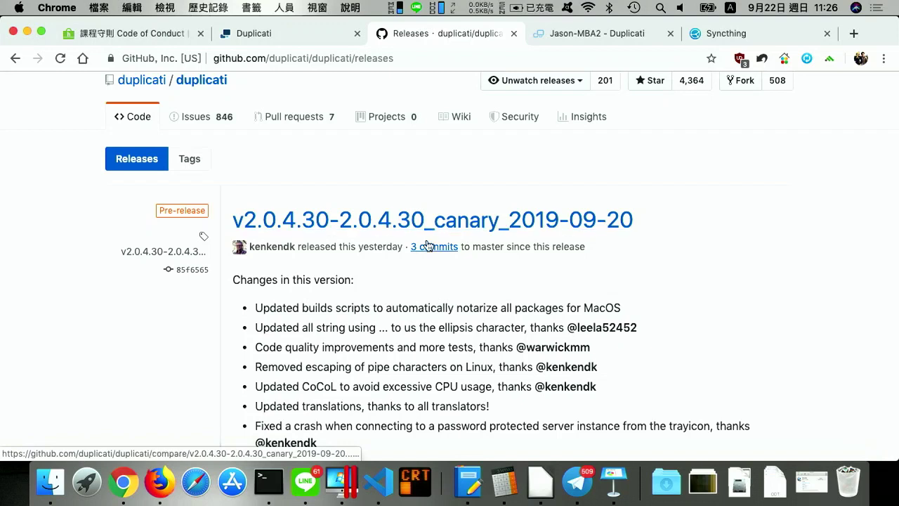
pyautogui.scroll(-4, 534, 225)
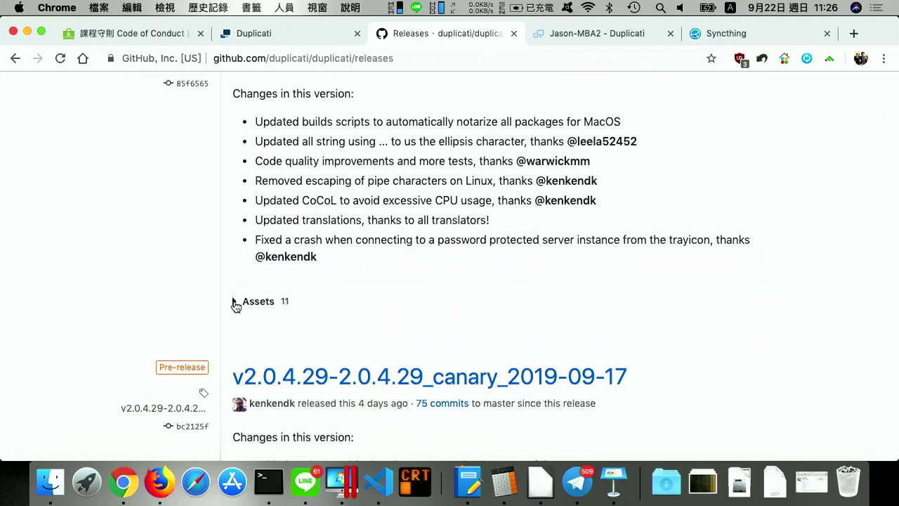
# Expand the assets of the v2.0.4.30 canary release and review the installer packages it offers.
pyautogui.click(235, 302)
pyautogui.scroll(-4, 510, 234)
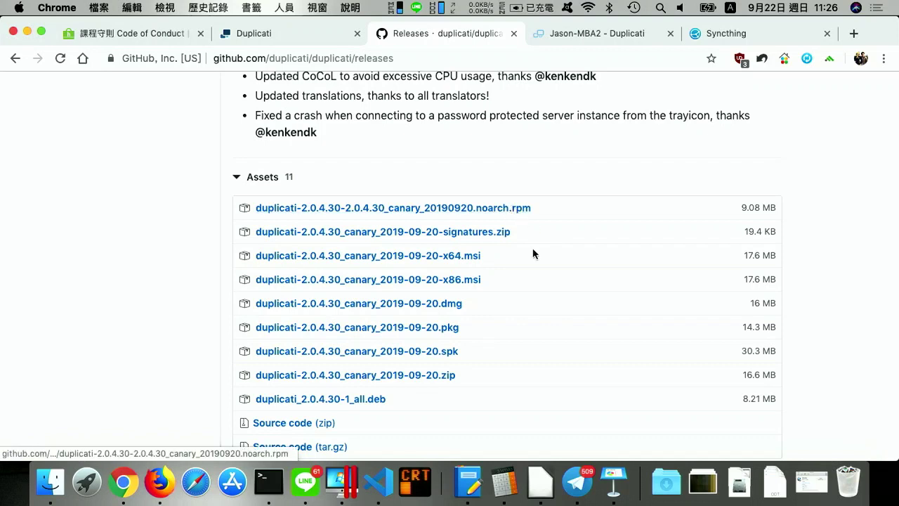
pyautogui.scroll(-1, 558, 361)
pyautogui.scroll(1, 557, 361)
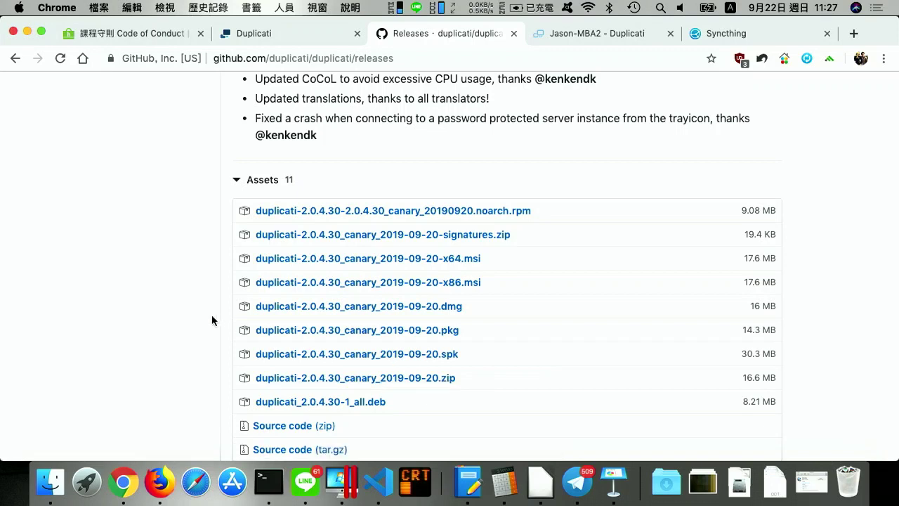
pyautogui.scroll(5, 213, 320)
pyautogui.scroll(-2, 213, 320)
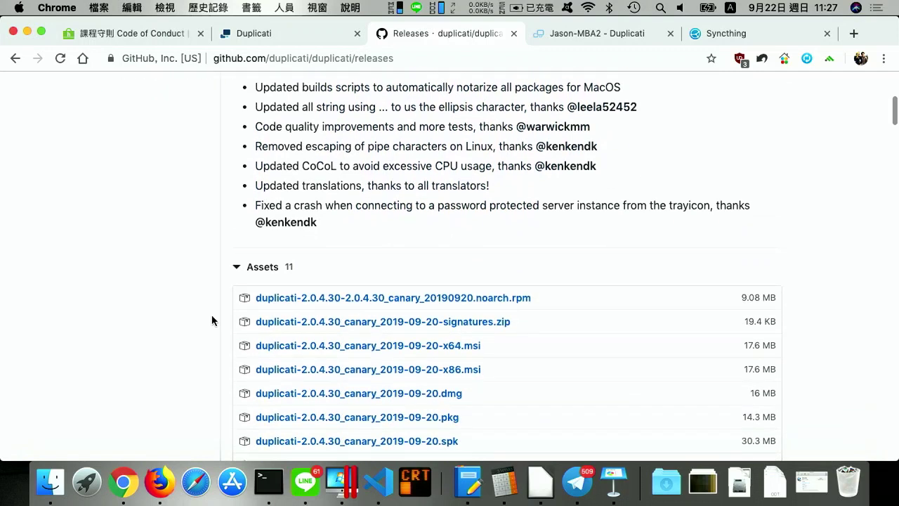
pyautogui.scroll(1, 212, 315)
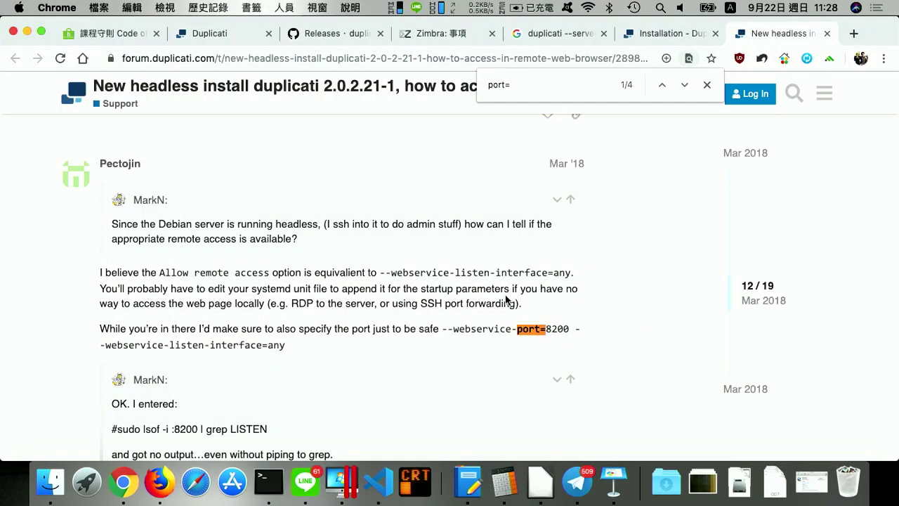
# In the headless install forum post, select the startup parameters --webservice-port=8200 --webservice-listen-interface=any.
pyautogui.scroll(-2, 505, 299)
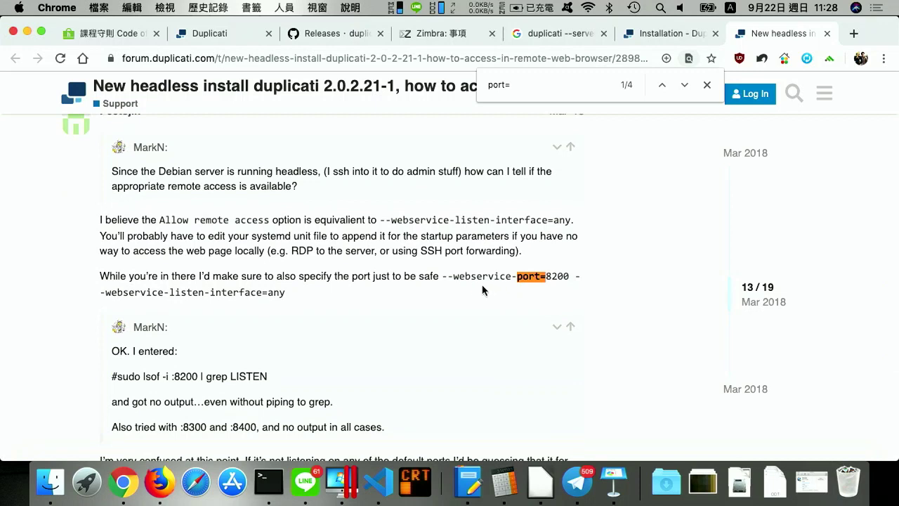
pyautogui.moveTo(439, 275); pyautogui.dragTo(456, 296)
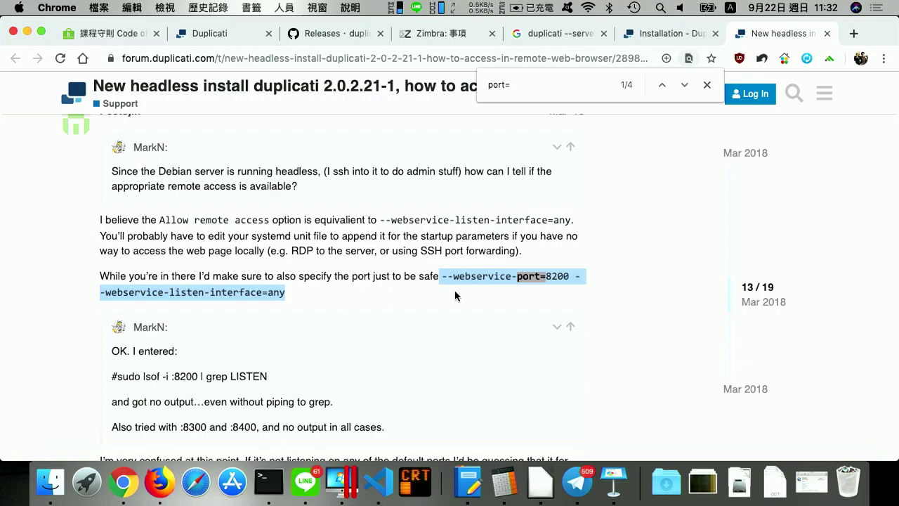
# Load the presenter's SlideShare profile in the current tab and browse its list of presentations.
pyautogui.click(510, 60)
pyautogui.write('slideshare.net/jasoncheng7115')
pyautogui.press('Return')
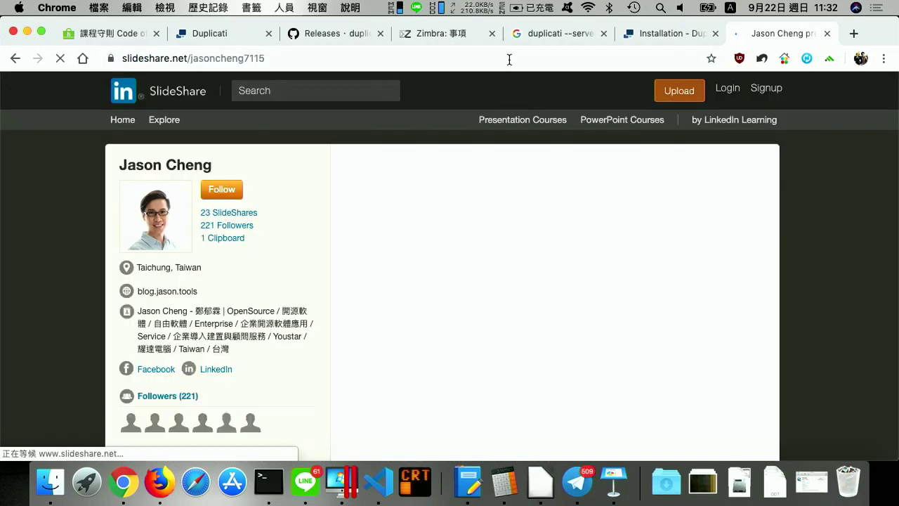
pyautogui.scroll(-5, 728, 244)
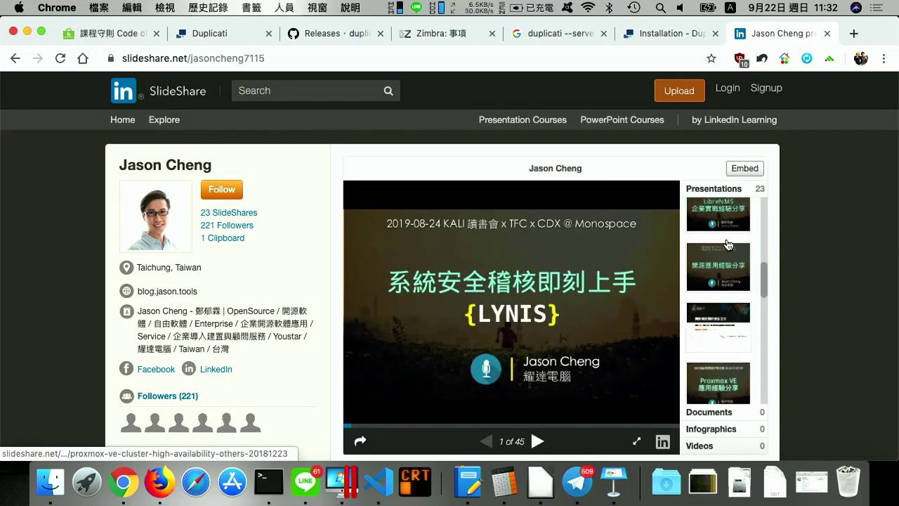
pyautogui.scroll(-5, 729, 245)
pyautogui.scroll(-3, 728, 244)
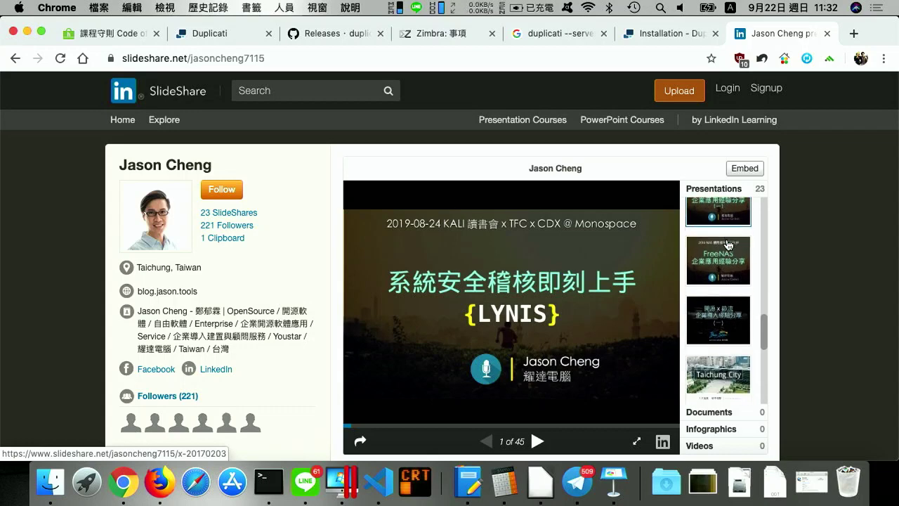
pyautogui.scroll(1, 728, 245)
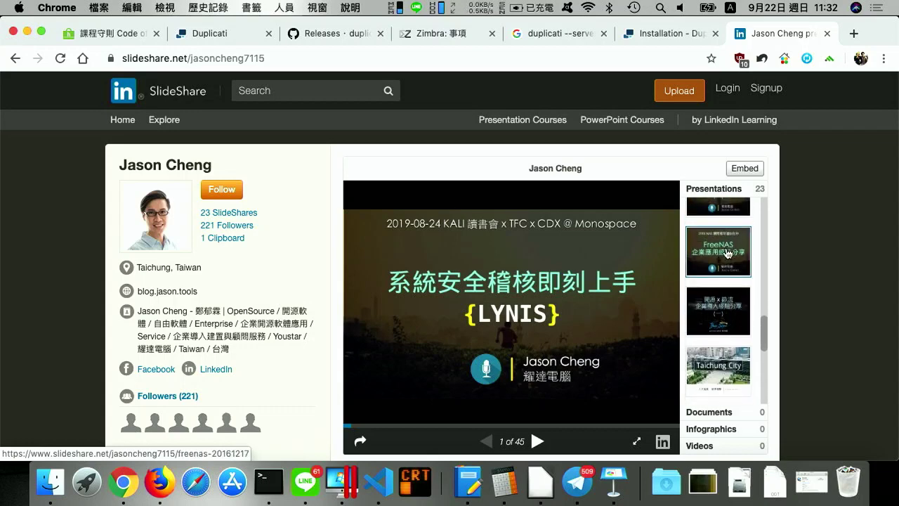
pyautogui.scroll(-4, 729, 252)
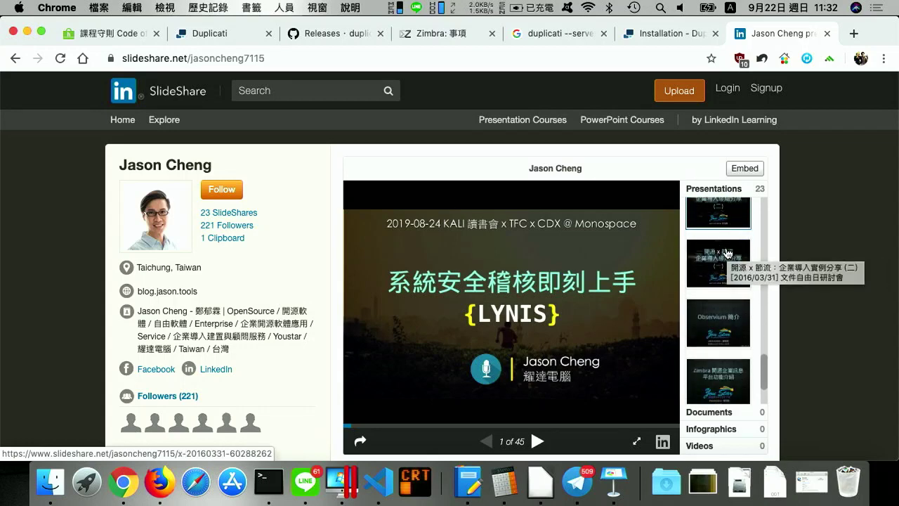
pyautogui.scroll(4, 728, 253)
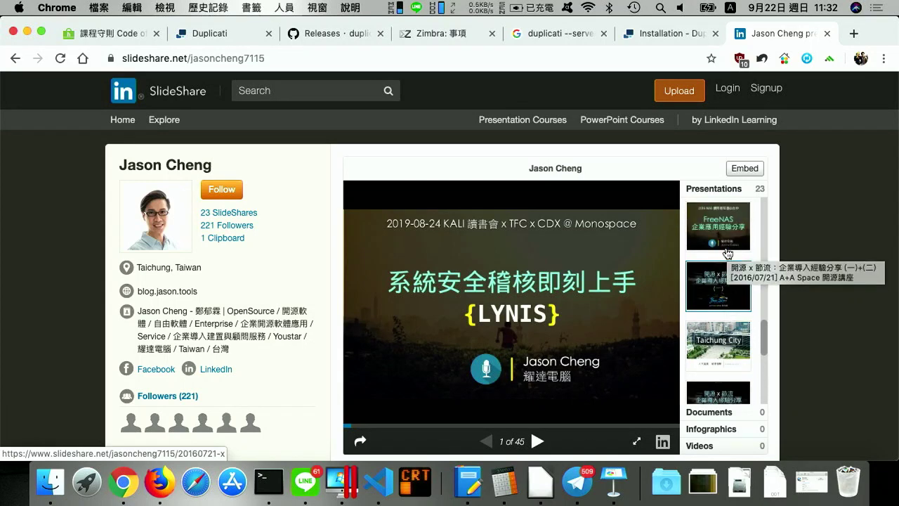
# Browse the presenter's SlideShare presentation list back toward the more recent decks.
pyautogui.scroll(3, 728, 253)
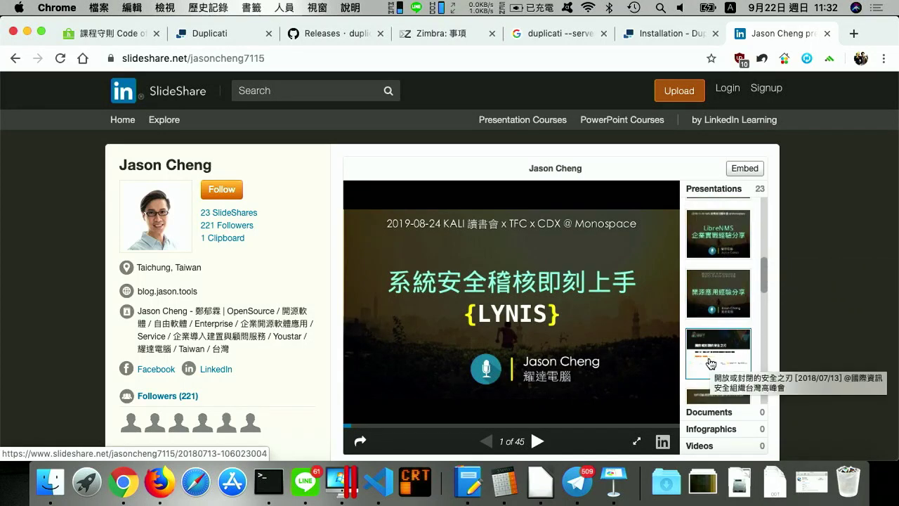
pyautogui.scroll(4, 711, 363)
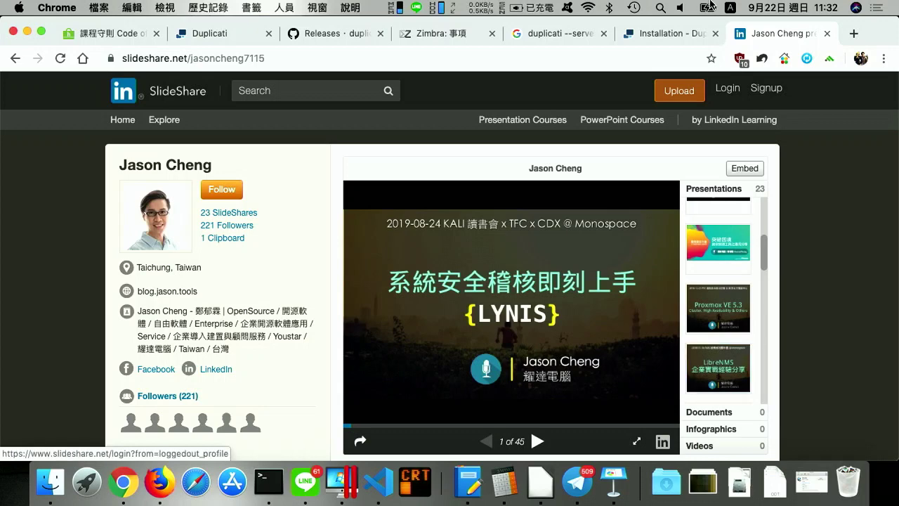
# Return from the SlideShare profile to the headless install forum post and open the Duplicati forum's home page.
pyautogui.click(660, 36)
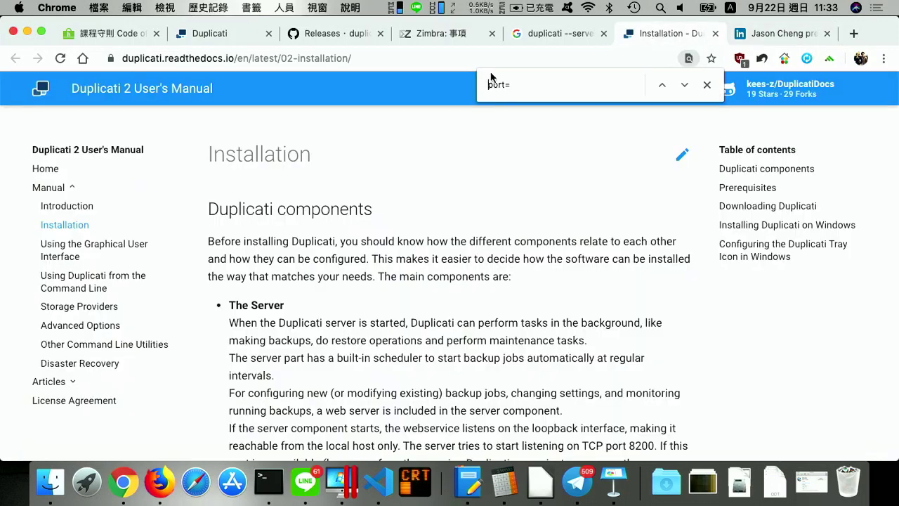
pyautogui.click(800, 35)
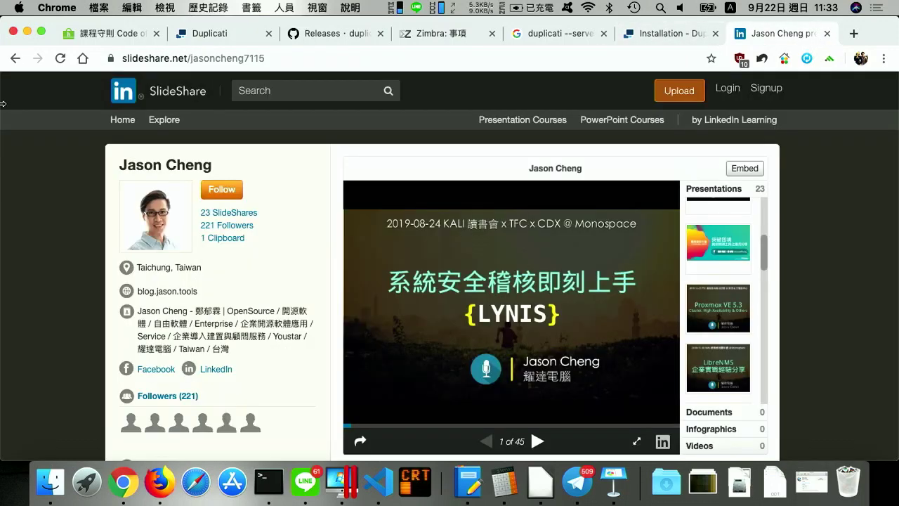
pyautogui.click(11, 62)
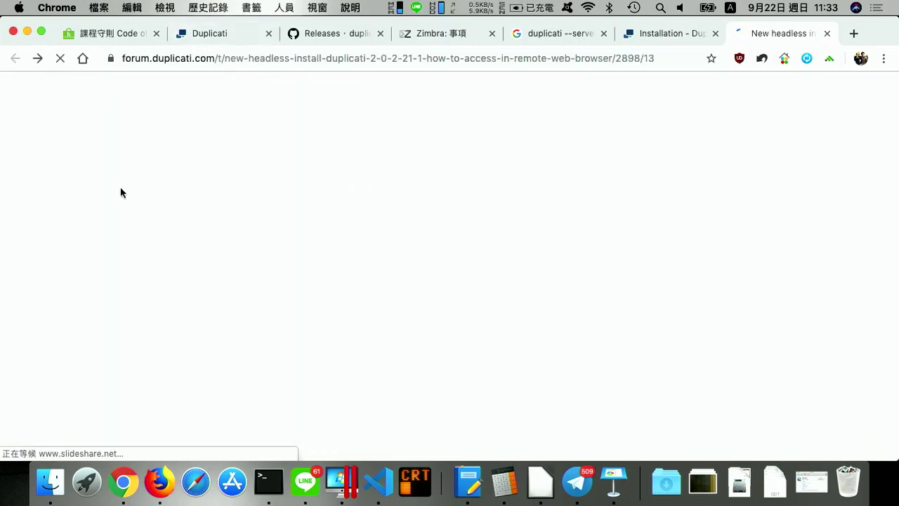
pyautogui.click(87, 94)
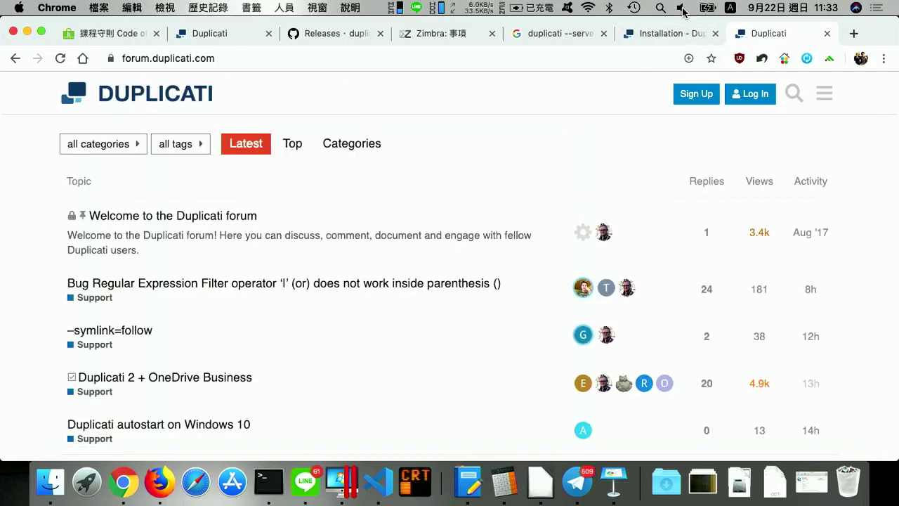
# Load duplicati.com in the installation manual's tab, open the community forum from its footer links and browse the latest topics.
pyautogui.click(658, 36)
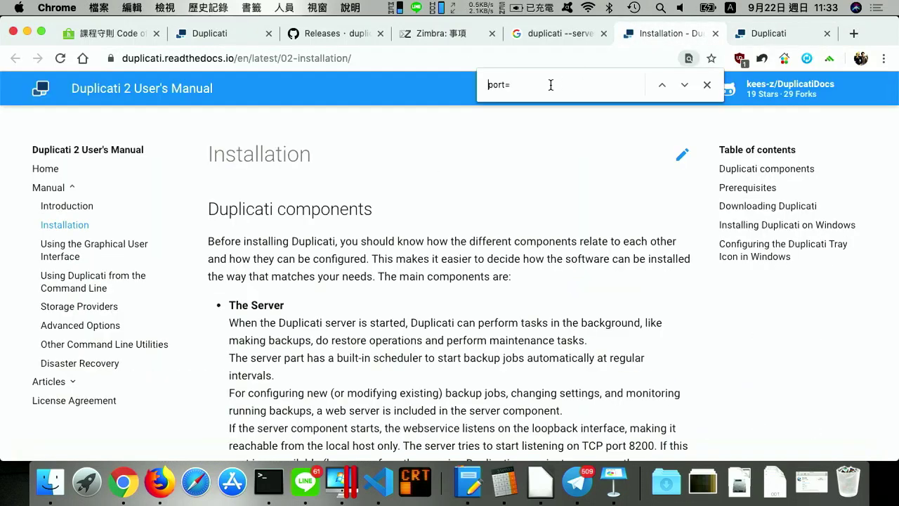
pyautogui.click(545, 56)
pyautogui.write('dup')
pyautogui.press('Return')
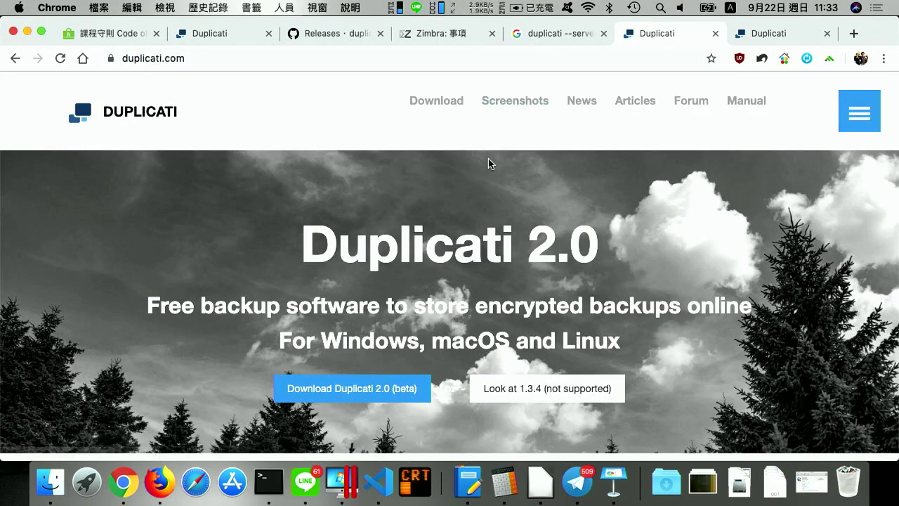
pyautogui.scroll(-10, 487, 161)
pyautogui.scroll(1, 513, 192)
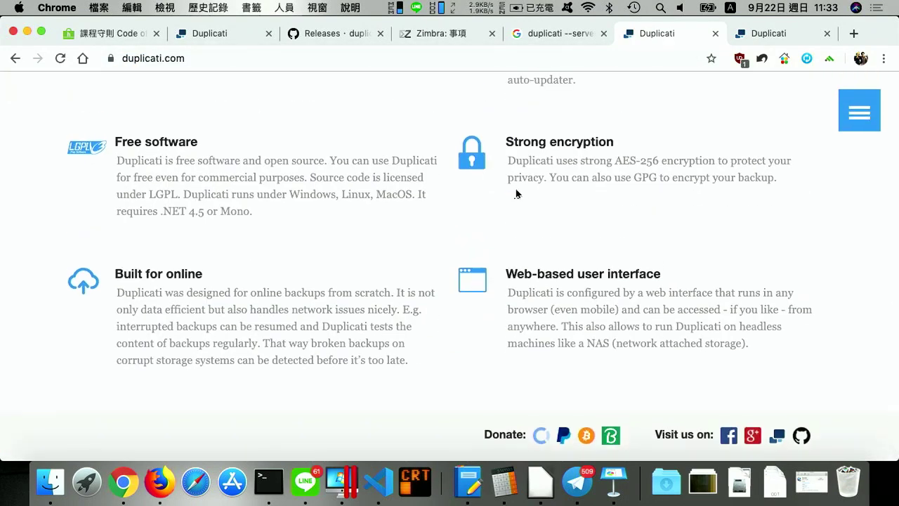
pyautogui.click(776, 437)
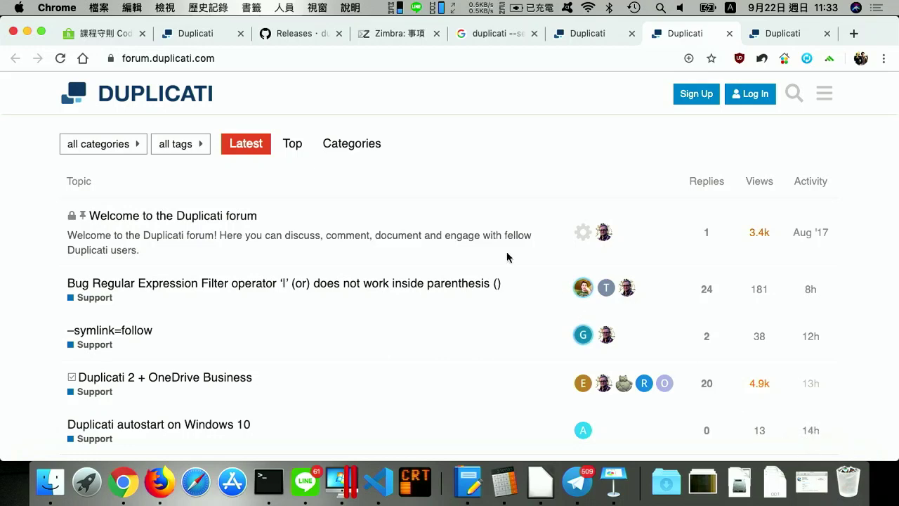
pyautogui.scroll(-5, 507, 257)
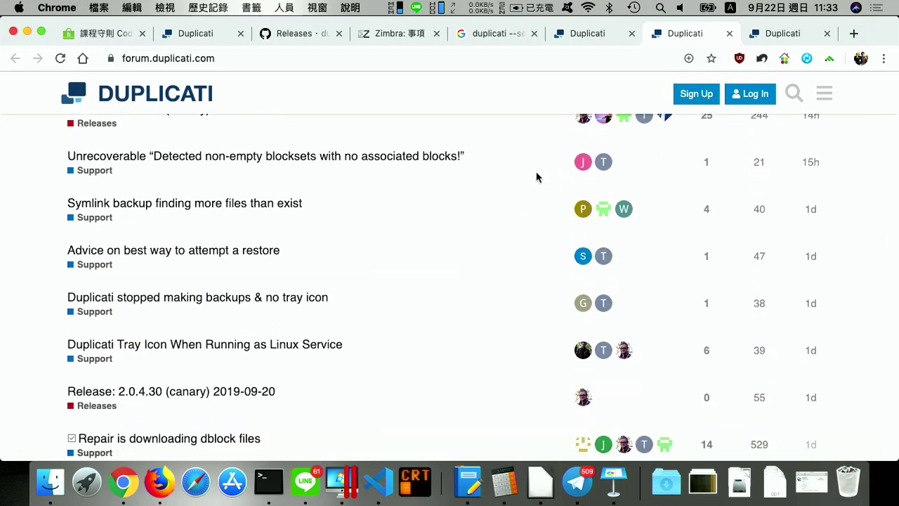
# Replace the older forum page with the presenter's SlideShare profile and look through its presentations for the Duplicati deck.
pyautogui.click(784, 35)
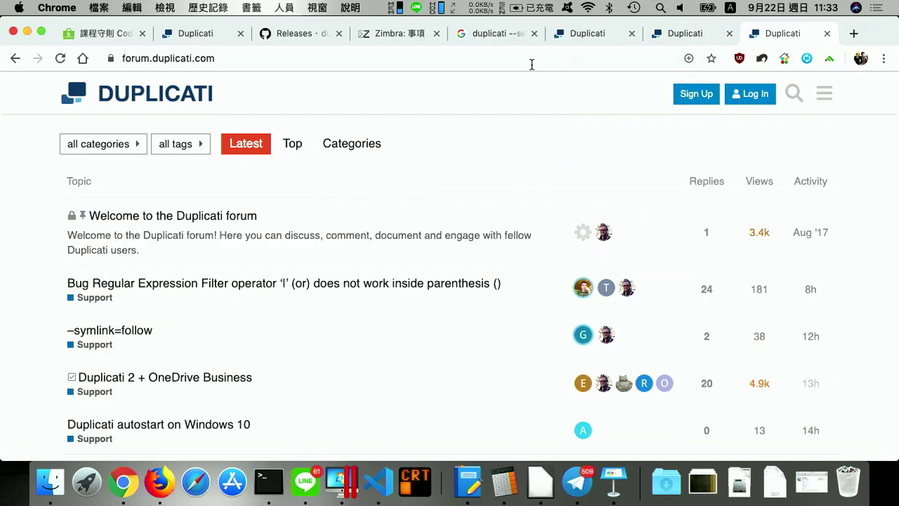
pyautogui.click(531, 64)
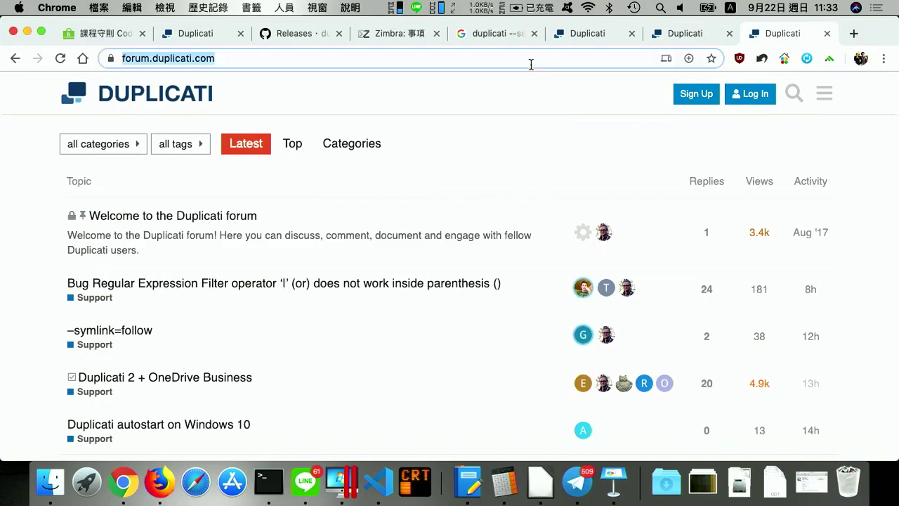
pyautogui.write('sli')
pyautogui.press('Return')
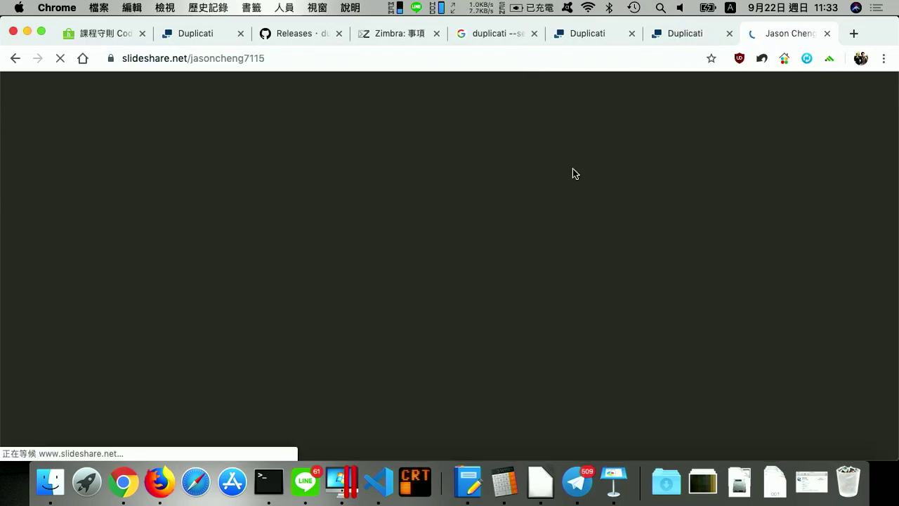
pyautogui.scroll(-2, 714, 260)
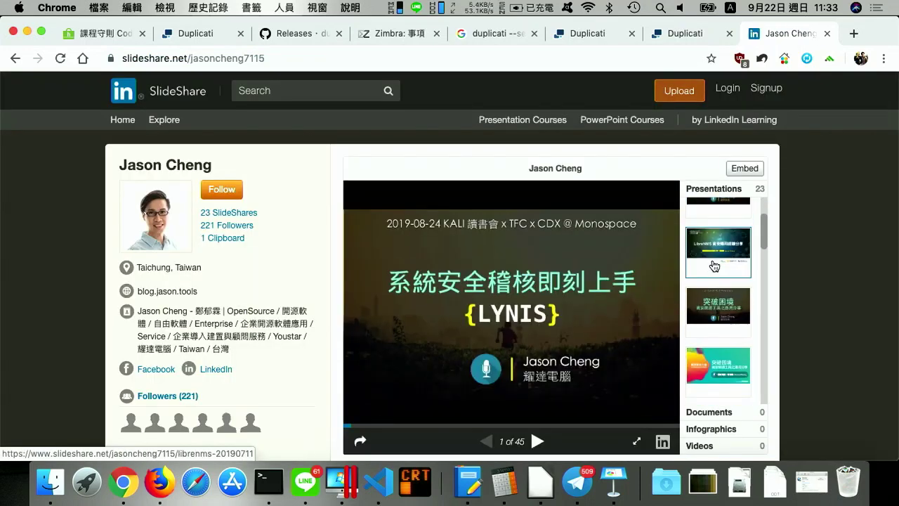
pyautogui.scroll(-1, 714, 265)
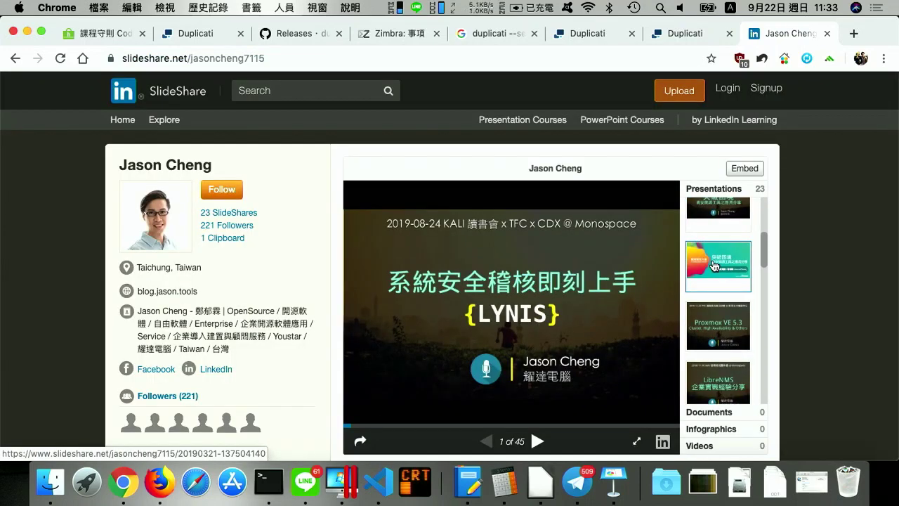
pyautogui.scroll(-5, 714, 265)
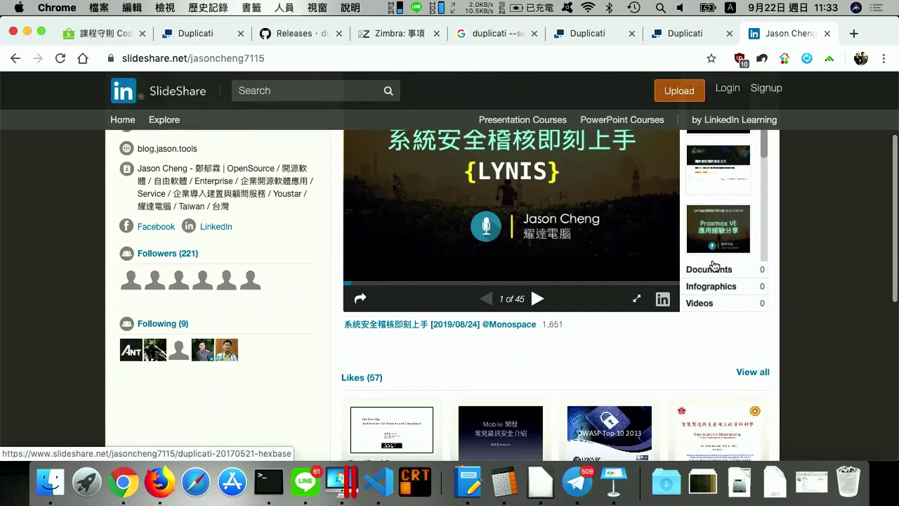
pyautogui.scroll(2, 715, 266)
pyautogui.scroll(4, 815, 257)
pyautogui.scroll(-3, 714, 281)
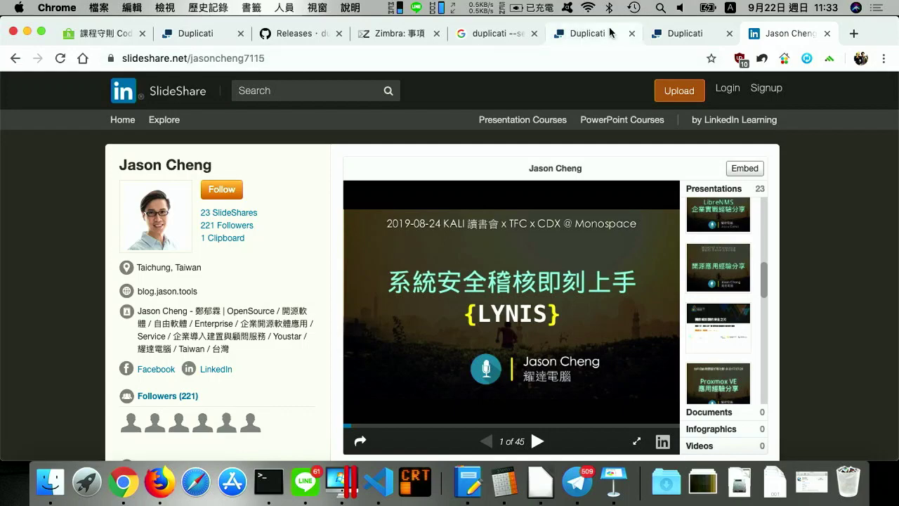
# Open the user's manual from Duplicati's home page and expand its Manual and Articles sections to review the chapters.
pyautogui.click(589, 33)
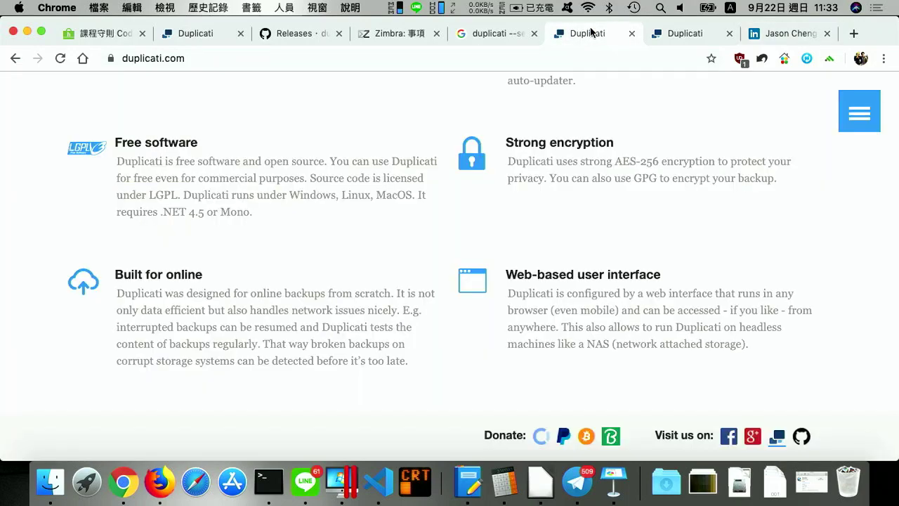
pyautogui.scroll(15, 364, 307)
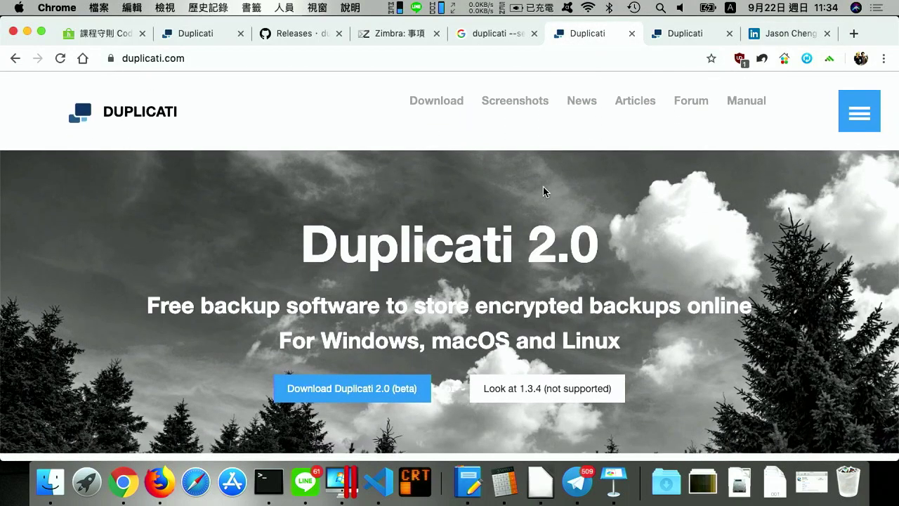
pyautogui.click(743, 105)
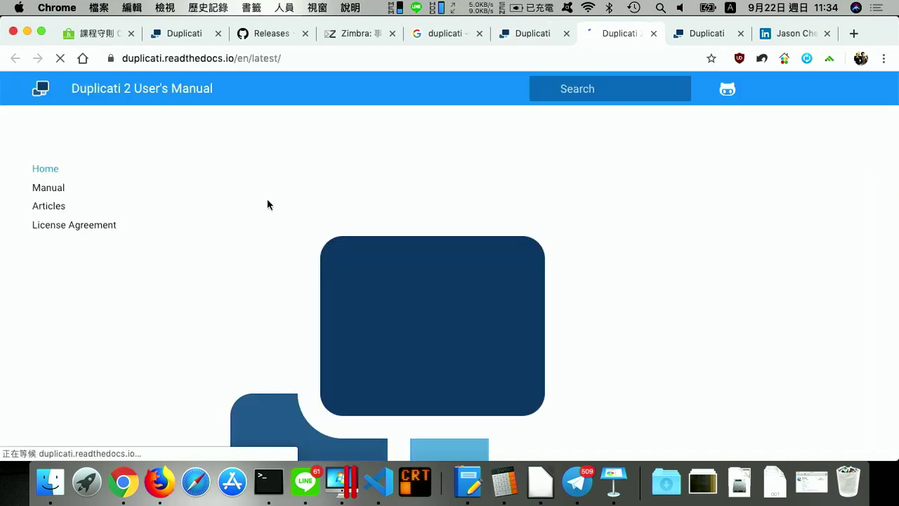
pyautogui.click(45, 186)
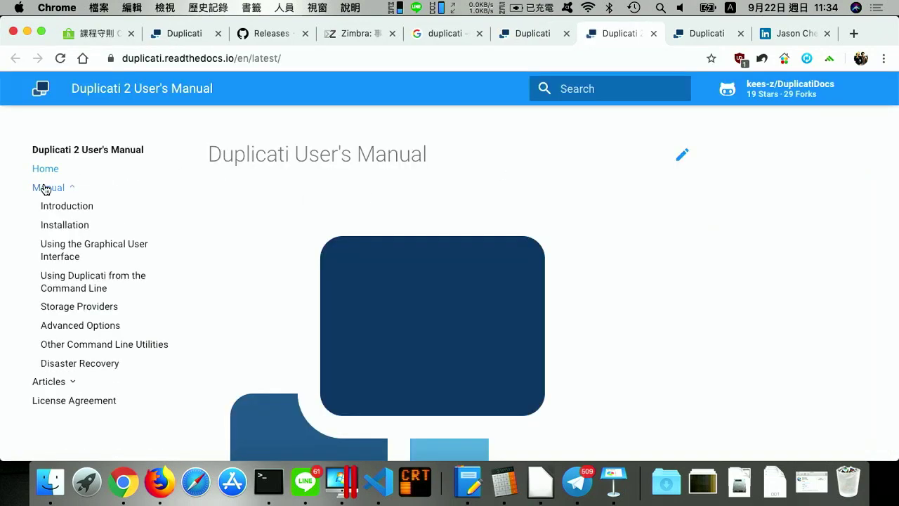
pyautogui.scroll(-1, 97, 189)
pyautogui.scroll(-3, 78, 235)
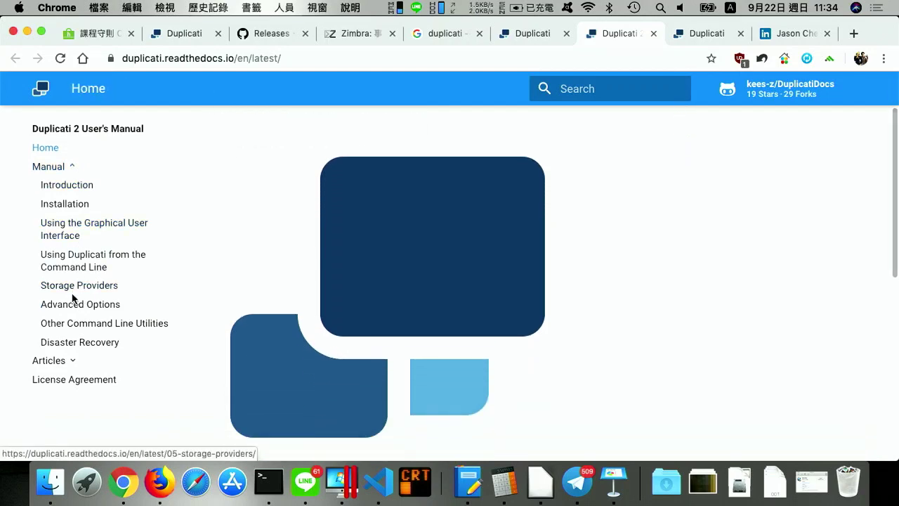
pyautogui.click(46, 362)
pyautogui.scroll(-3, 99, 320)
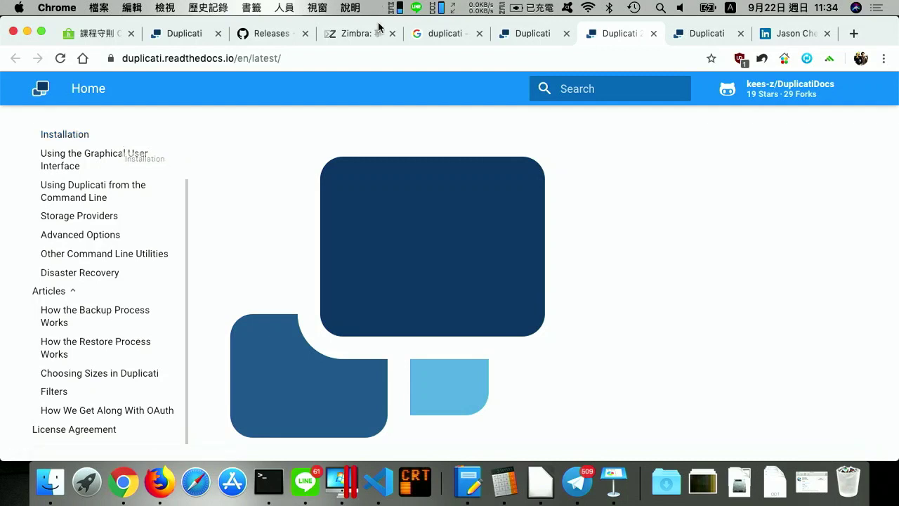
# Search the user's manual for "de-dup" and for "duplicati", and close the search results.
pyautogui.click(564, 99)
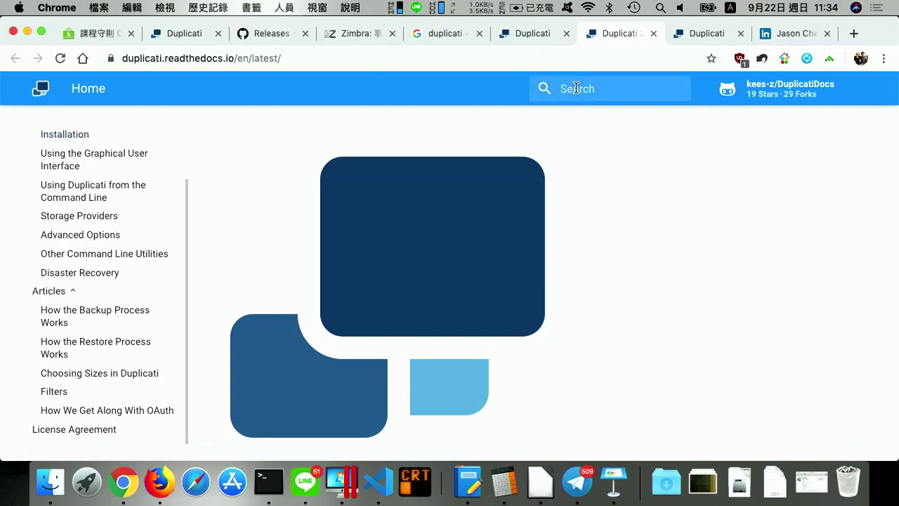
pyautogui.write('de-dup')
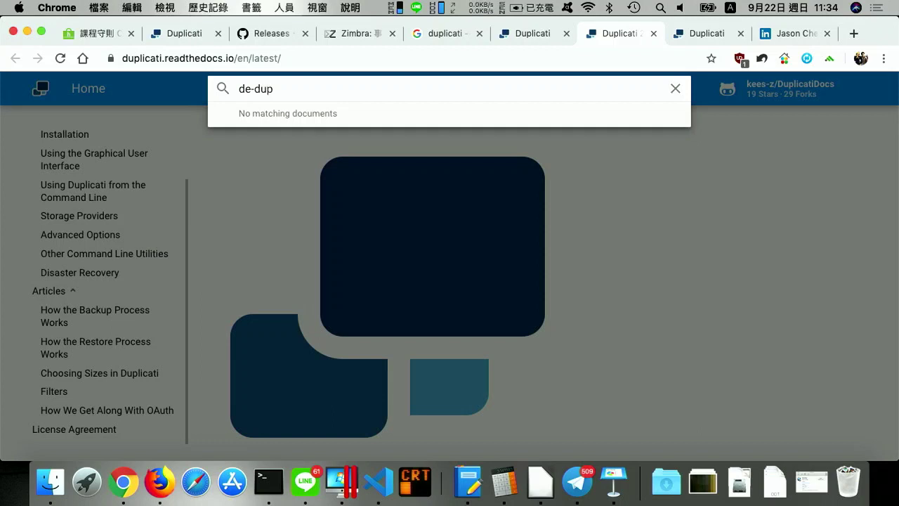
pyautogui.press('super+a')
pyautogui.press('BackSpace')
pyautogui.write('duplicati')
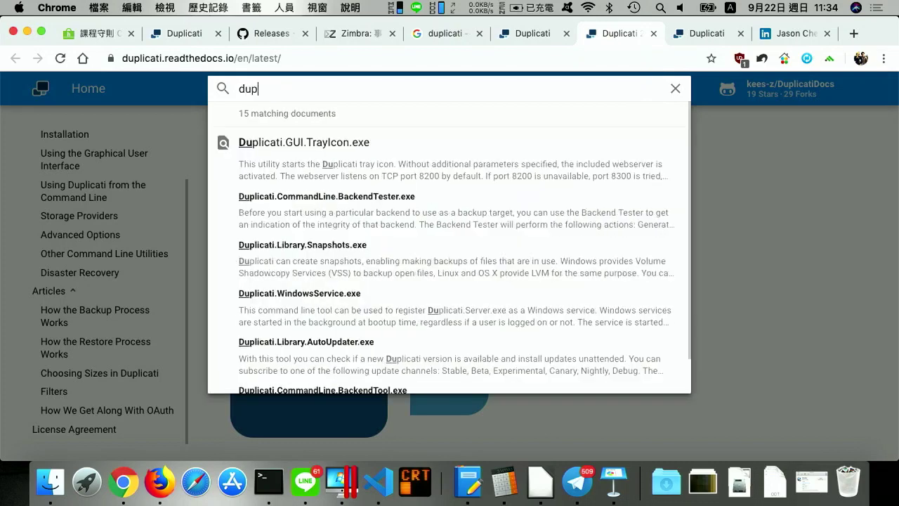
pyautogui.press('Escape')
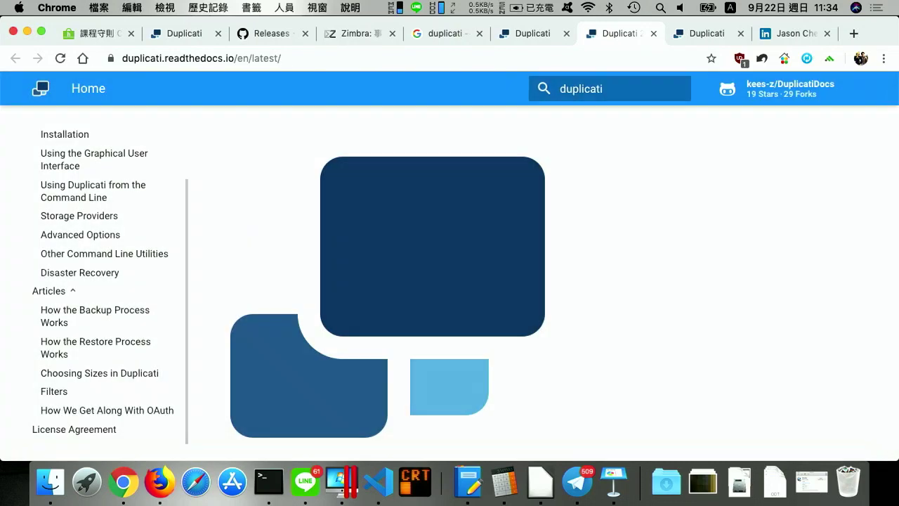
# Search Google for "duplicati de-dup" in the manual's tab and look through the results.
pyautogui.click(538, 57)
pyautogui.write('du')
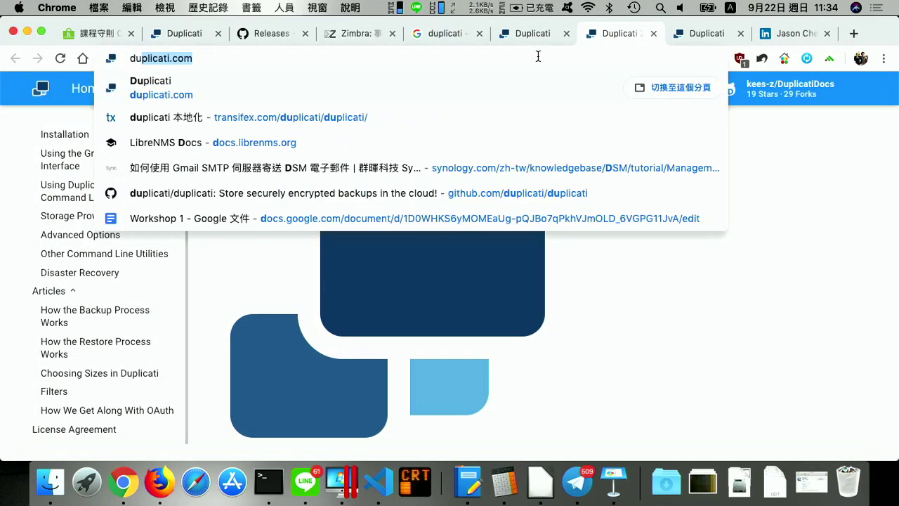
pyautogui.write('plicati de-dup')
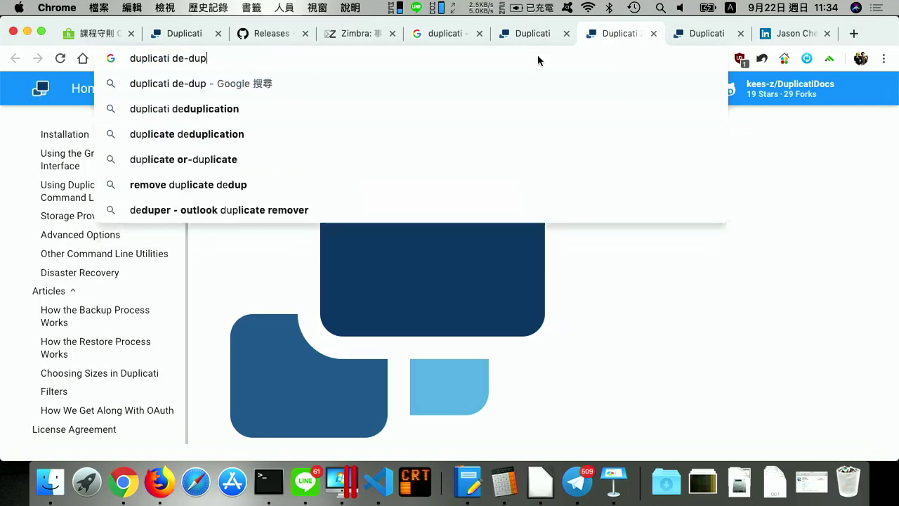
pyautogui.press('Return')
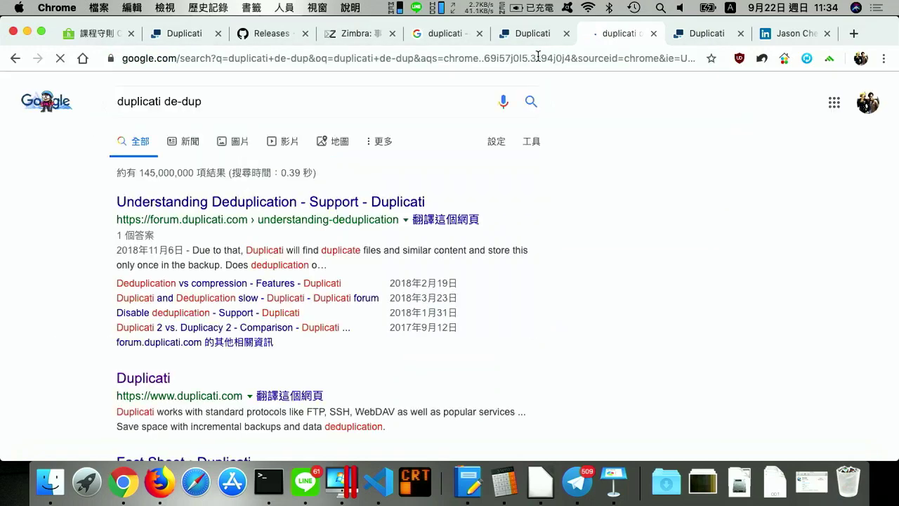
pyautogui.scroll(-2, 254, 214)
pyautogui.scroll(-4, 254, 214)
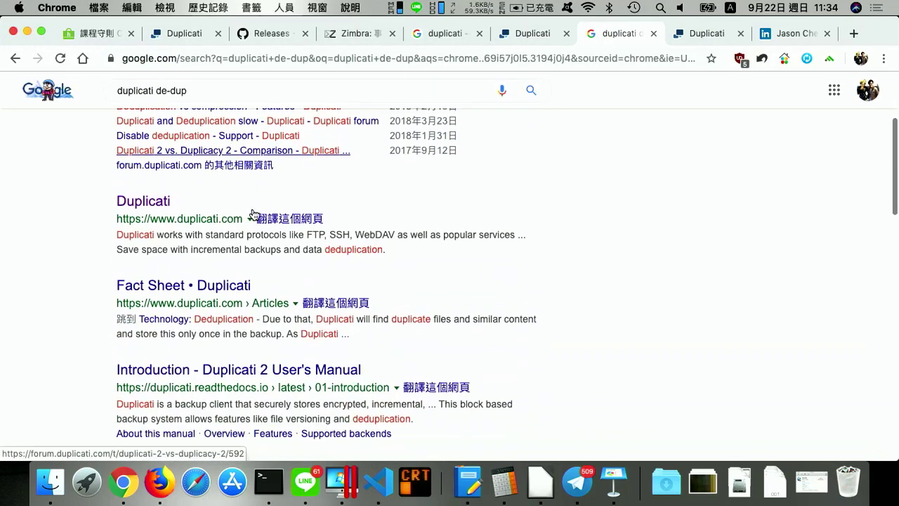
pyautogui.scroll(-2, 252, 208)
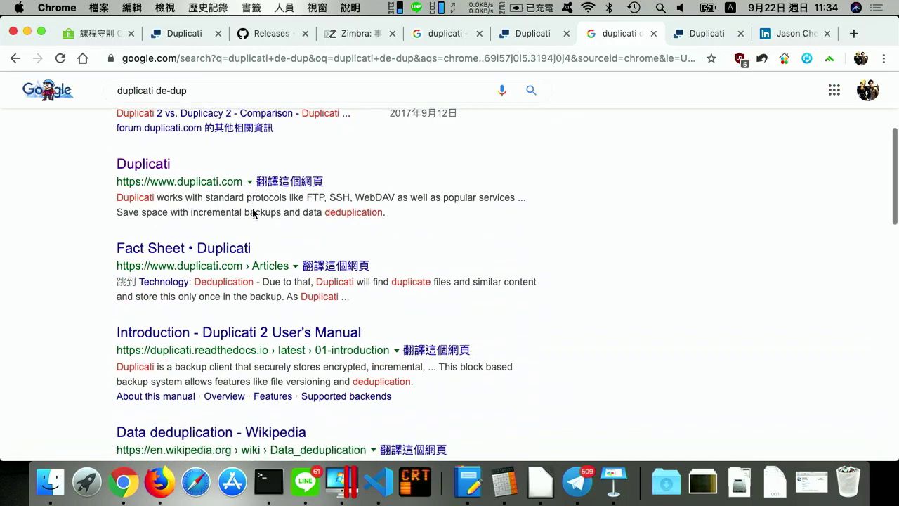
# Open the Introduction page of the Duplicati 2 User's Manual in a new tab and switch to the forum's topic list.
pyautogui.keyDown('super'); pyautogui.click(232, 314); pyautogui.keyUp('super')
pyautogui.scroll(-3, 356, 267)
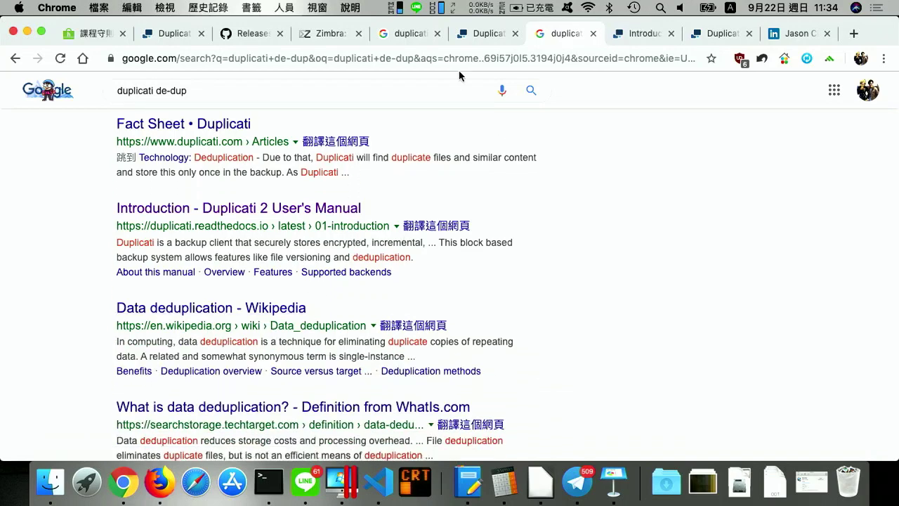
pyautogui.click(637, 34)
pyautogui.click(717, 34)
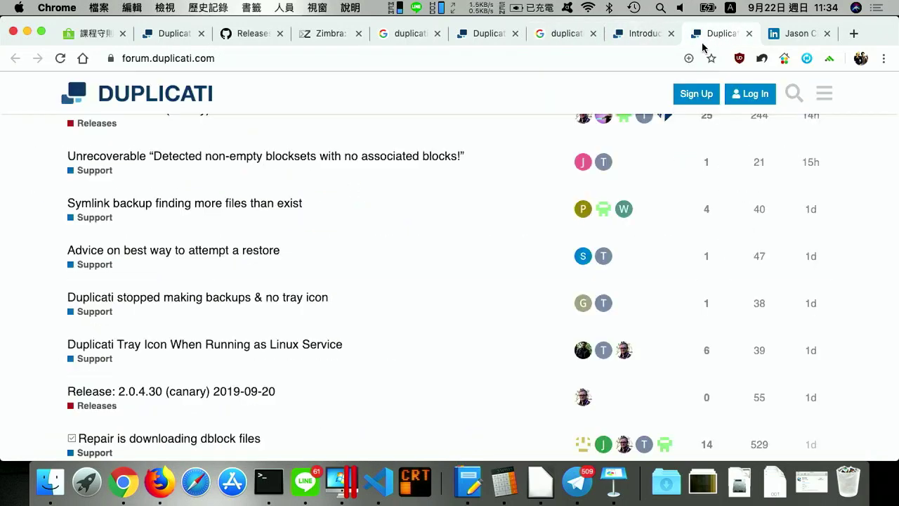
# Return to the Google results for "duplicati de-dup" and open the Fact Sheet's "Technology: Deduplication" section in a new tab.
pyautogui.click(647, 36)
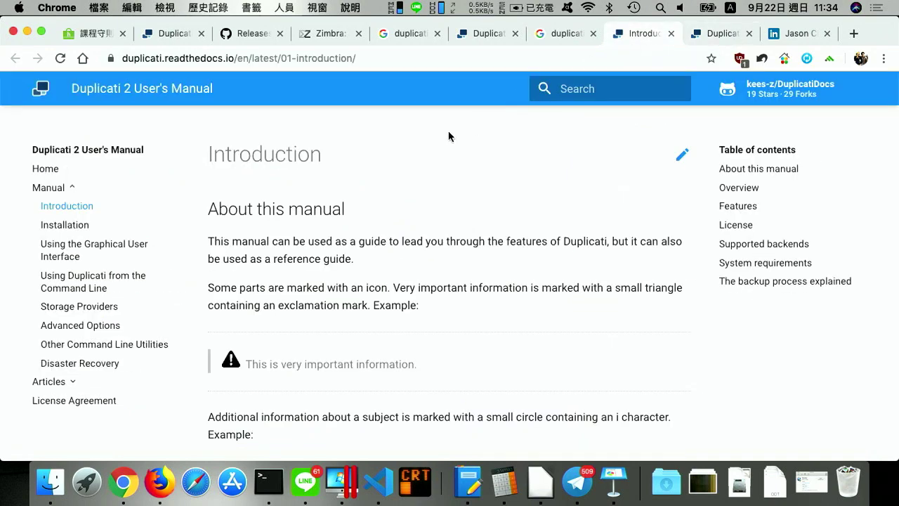
pyautogui.click(548, 35)
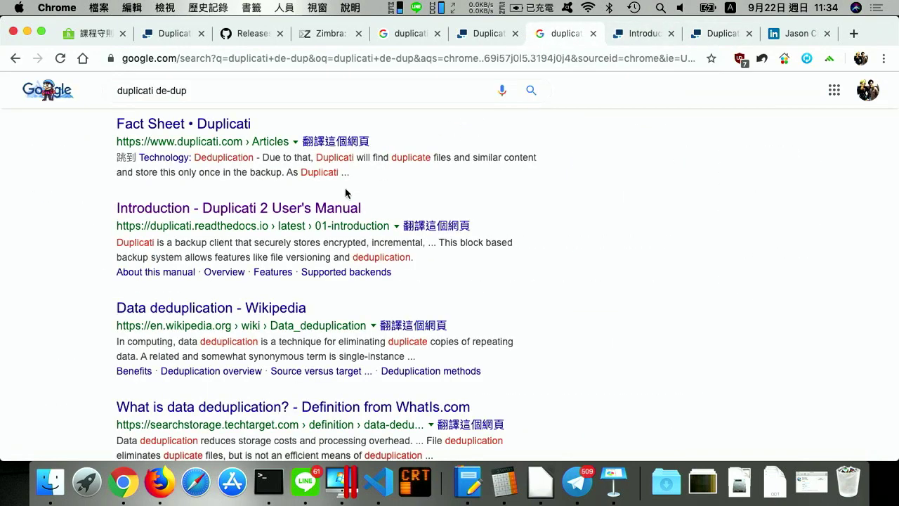
pyautogui.scroll(3, 382, 173)
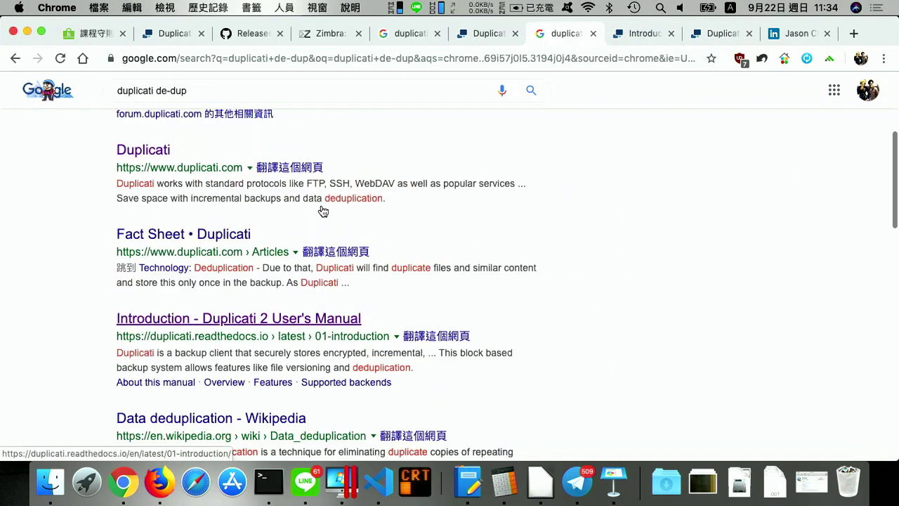
pyautogui.keyDown('super'); pyautogui.click(163, 273); pyautogui.keyUp('super')
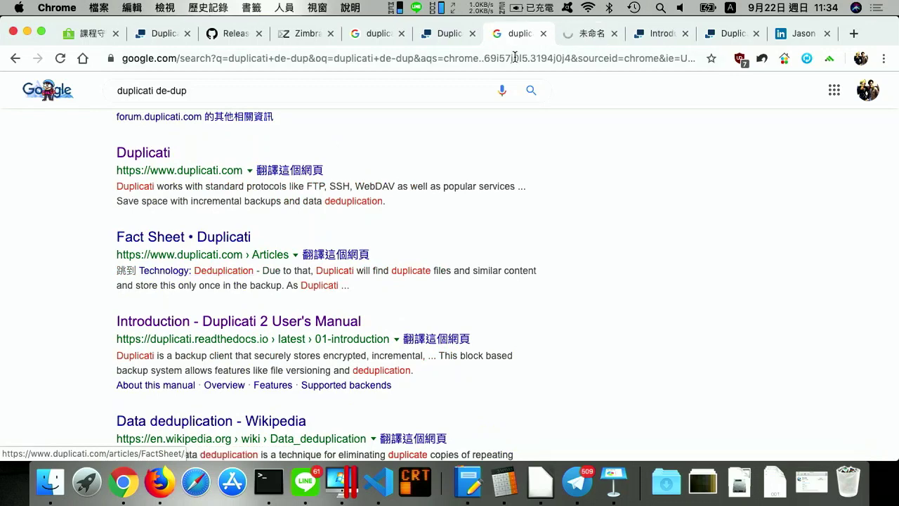
pyautogui.click(586, 35)
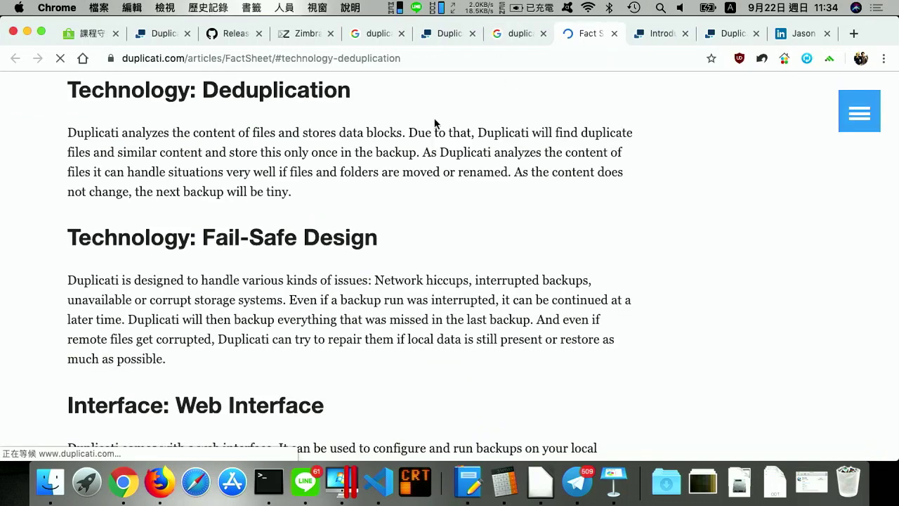
# Read the Fact Sheet's Deduplication section and review the article's topic list and neighbouring sections.
pyautogui.scroll(5, 439, 119)
pyautogui.scroll(5, 435, 124)
pyautogui.scroll(-5, 434, 121)
pyautogui.scroll(-4, 435, 121)
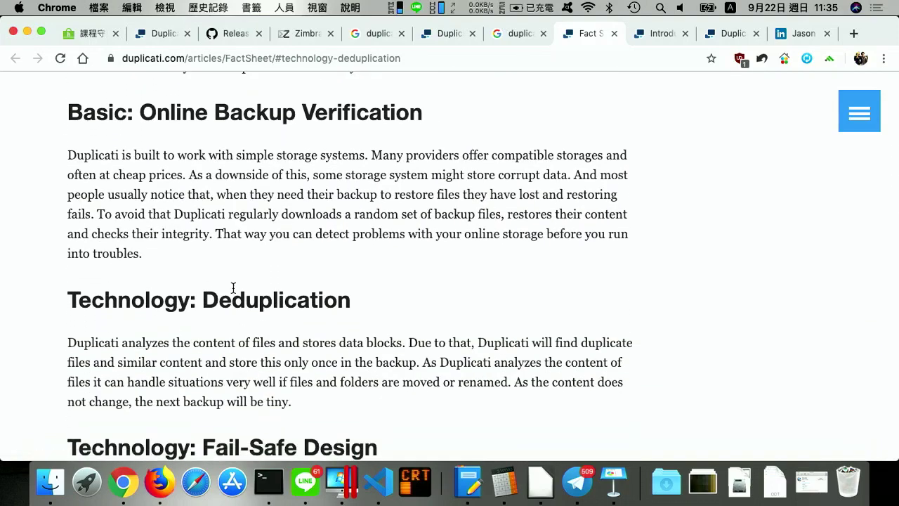
pyautogui.scroll(-15, 233, 288)
pyautogui.scroll(20, 233, 290)
pyautogui.scroll(-5, 233, 292)
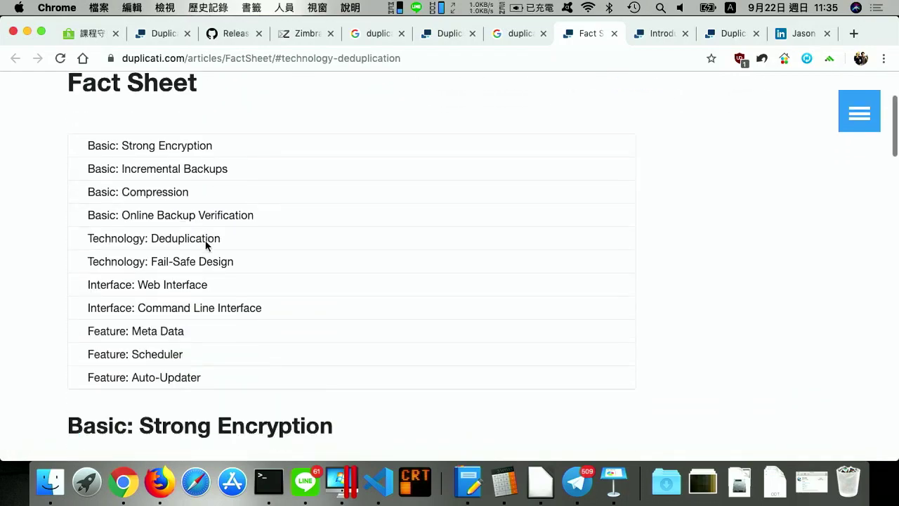
pyautogui.scroll(5, 207, 245)
pyautogui.scroll(-1, 207, 245)
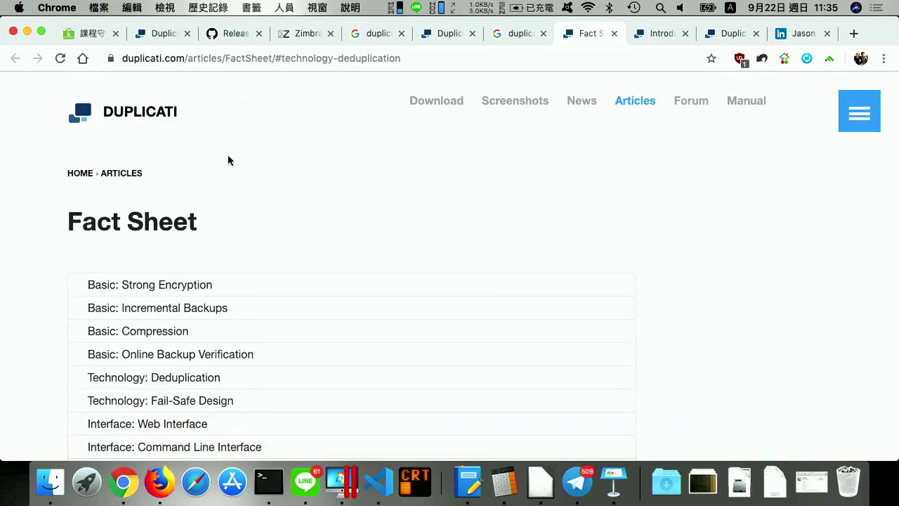
# Open the main Fact Sheet article from the Google results in another new tab and switch to it.
pyautogui.click(512, 35)
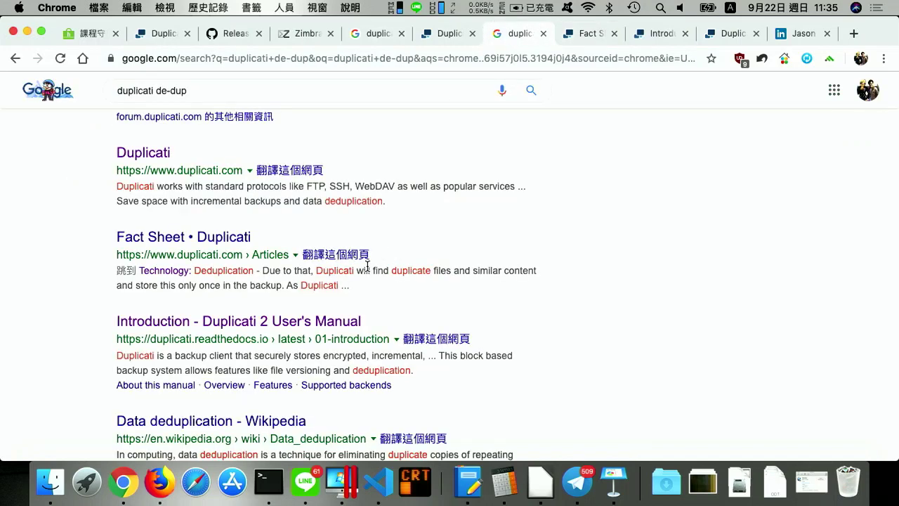
pyautogui.keyDown('super'); pyautogui.click(202, 237); pyautogui.keyUp('super')
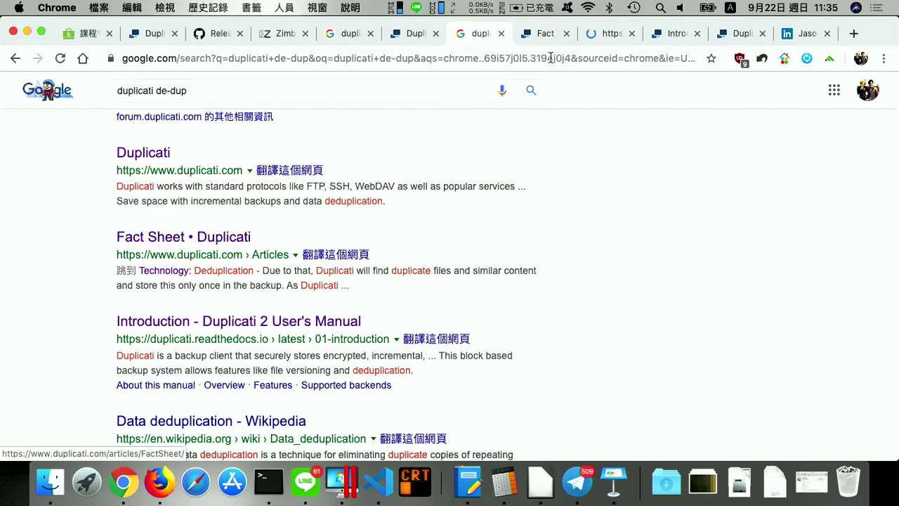
pyautogui.click(588, 42)
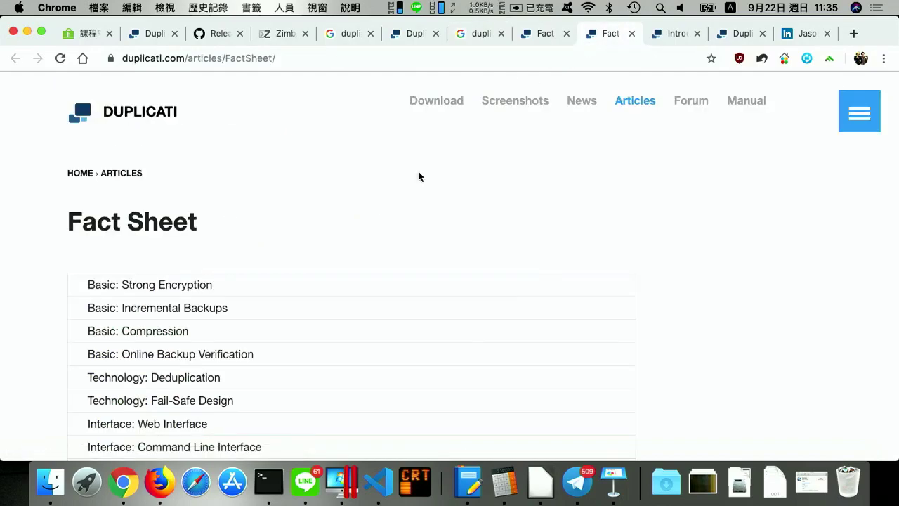
# Review the Fact Sheet's sections on encryption, incremental backups, compression, verification, deduplication, fail-safe design, interfaces, metadata and scheduling.
pyautogui.scroll(-15, 419, 176)
pyautogui.scroll(4, 419, 176)
pyautogui.scroll(-5, 419, 175)
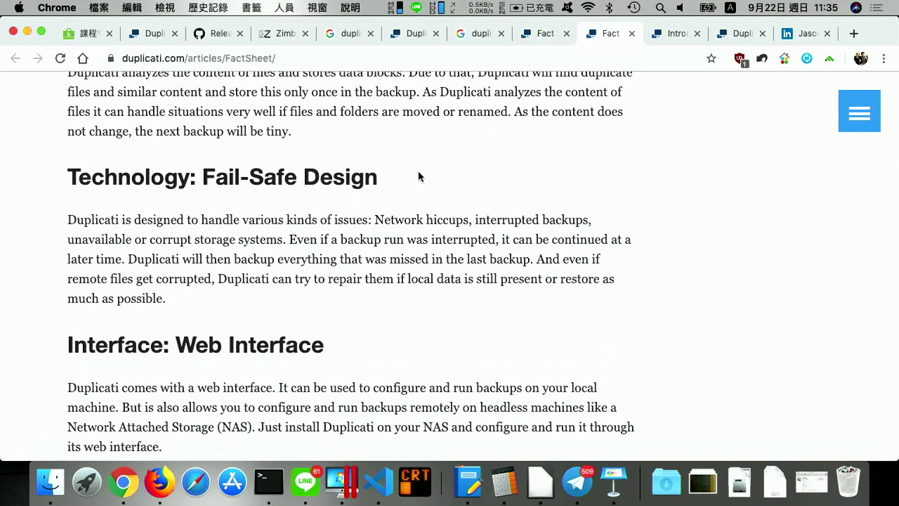
pyautogui.scroll(-8, 418, 176)
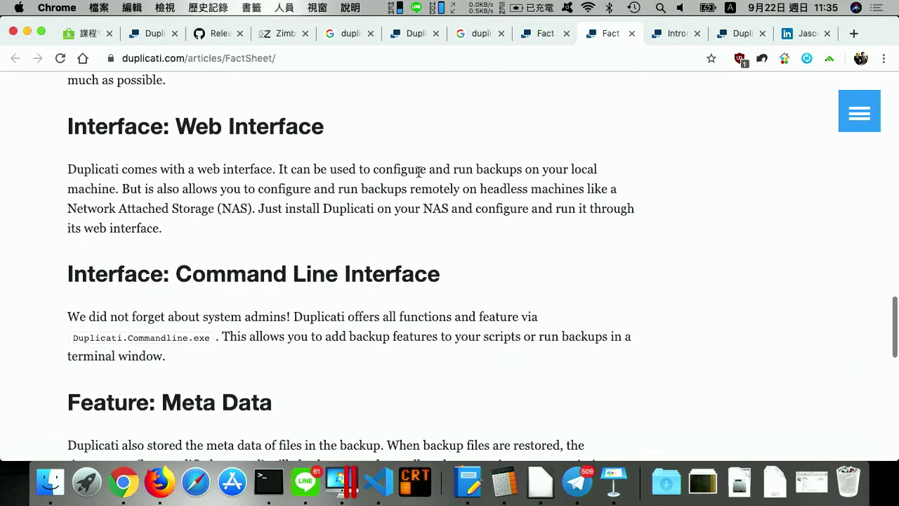
pyautogui.scroll(-9, 419, 172)
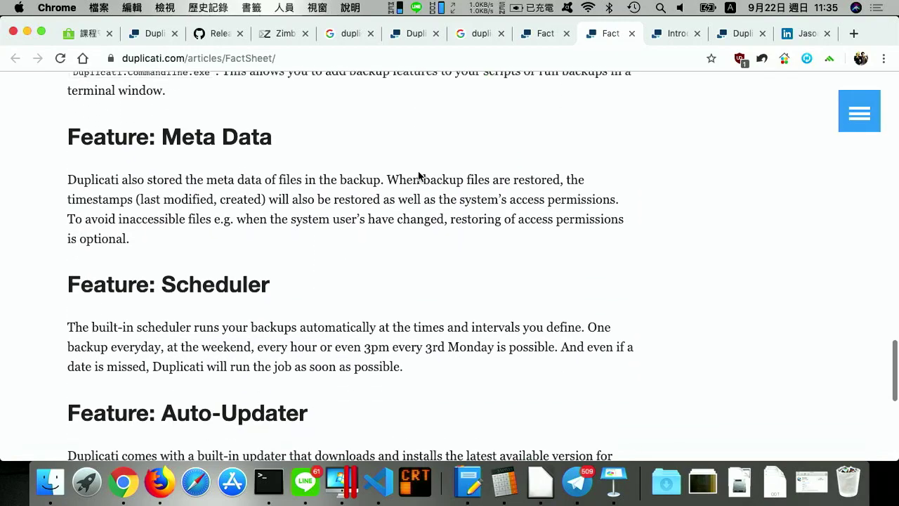
pyautogui.scroll(-4, 419, 176)
pyautogui.scroll(20, 418, 175)
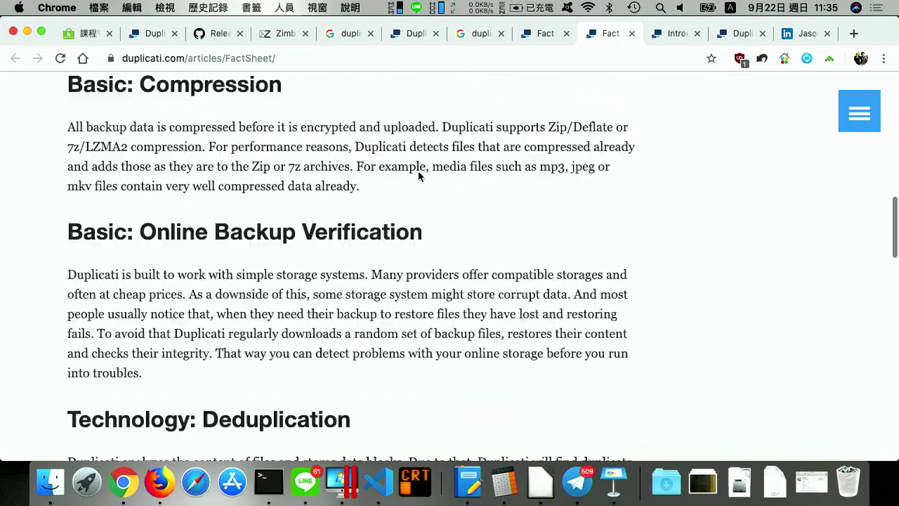
pyautogui.scroll(4, 418, 176)
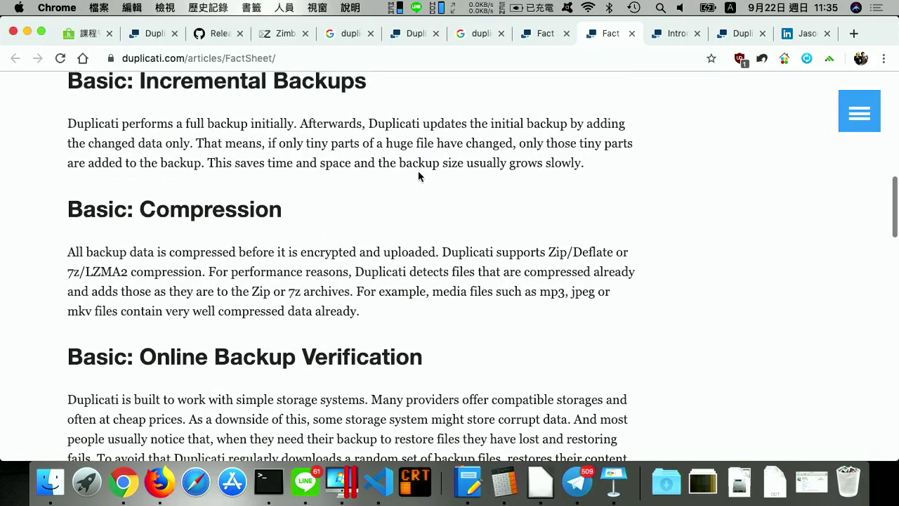
pyautogui.scroll(5, 419, 176)
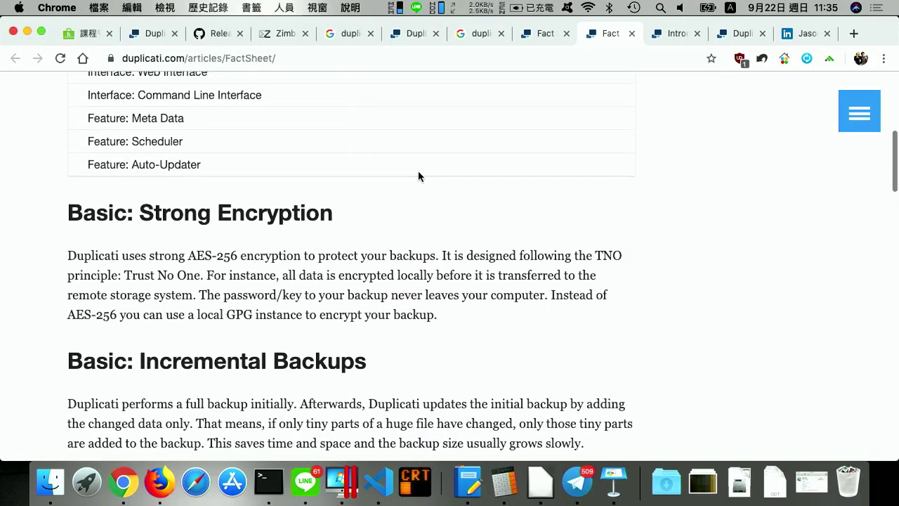
pyautogui.scroll(-1, 420, 177)
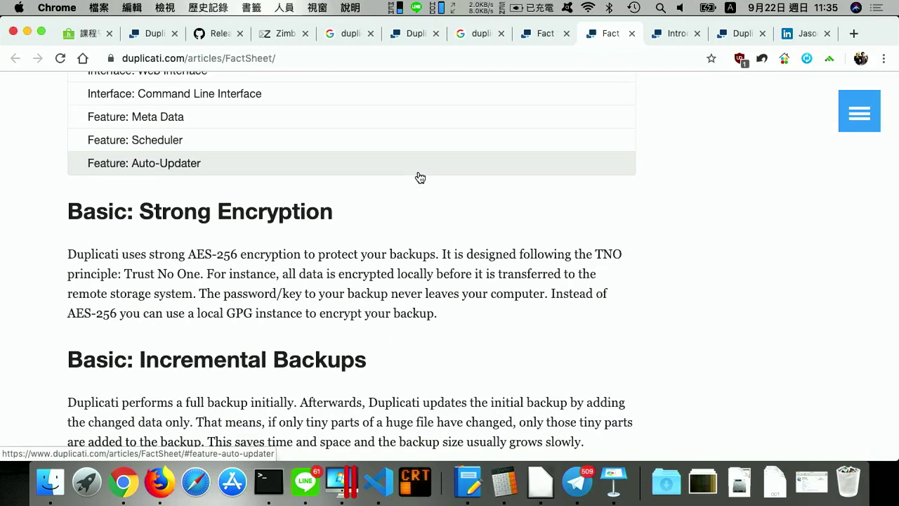
pyautogui.scroll(-1, 419, 176)
pyautogui.scroll(-10, 419, 176)
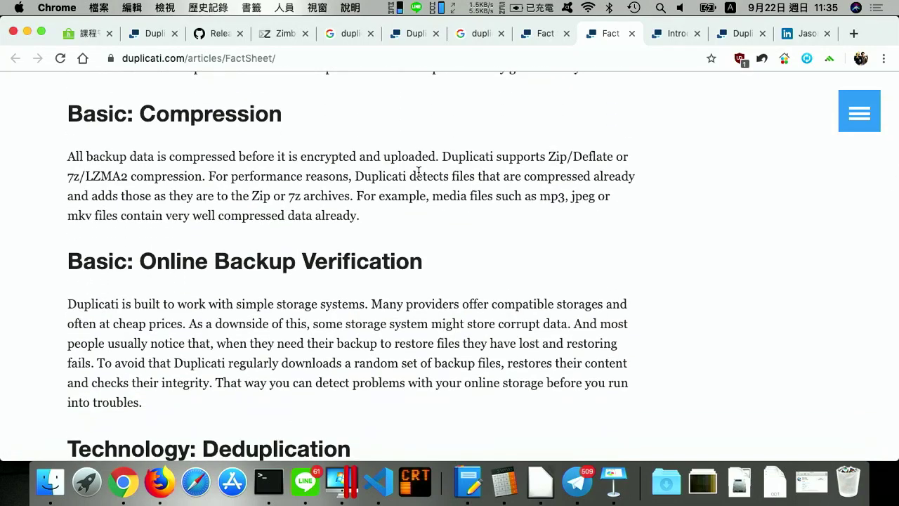
pyautogui.scroll(1, 419, 172)
pyautogui.scroll(-16, 418, 172)
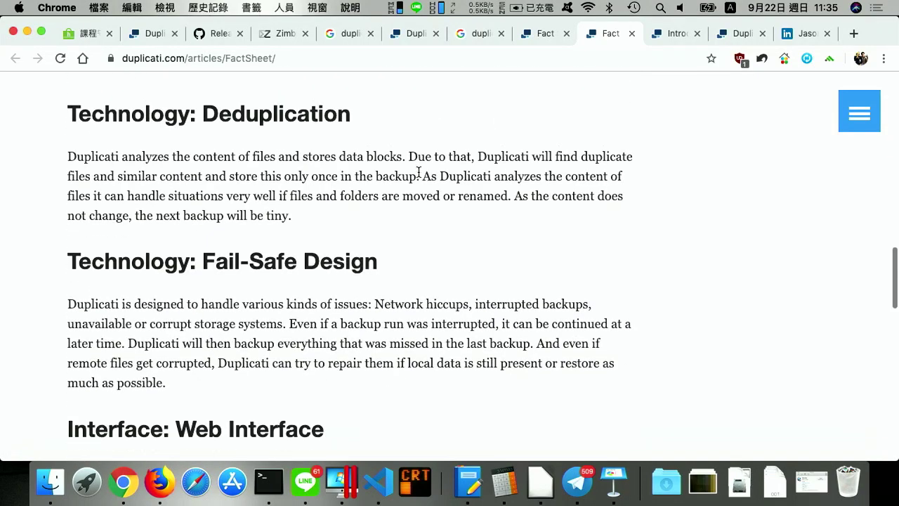
pyautogui.scroll(-8, 419, 173)
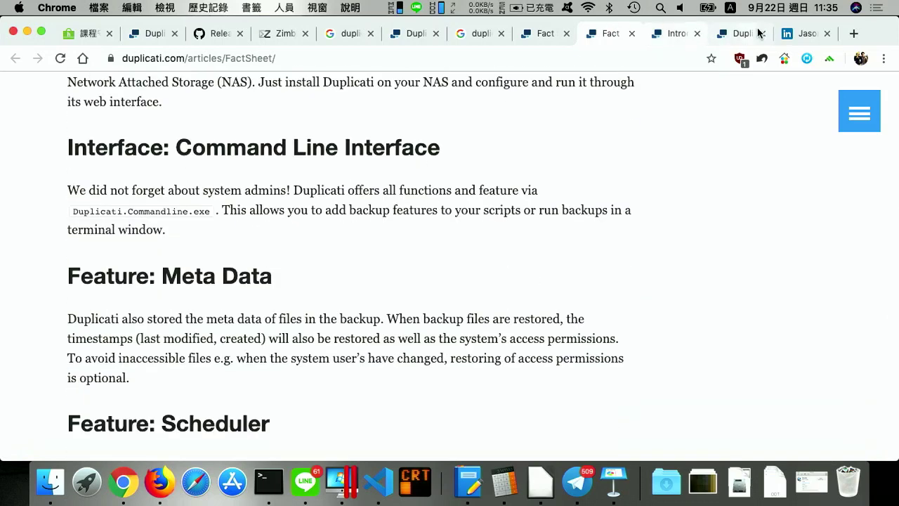
# Switch to the presenter's SlideShare profile and browse the list of presentations, returning to the newest one.
pyautogui.click(798, 32)
pyautogui.scroll(-5, 718, 250)
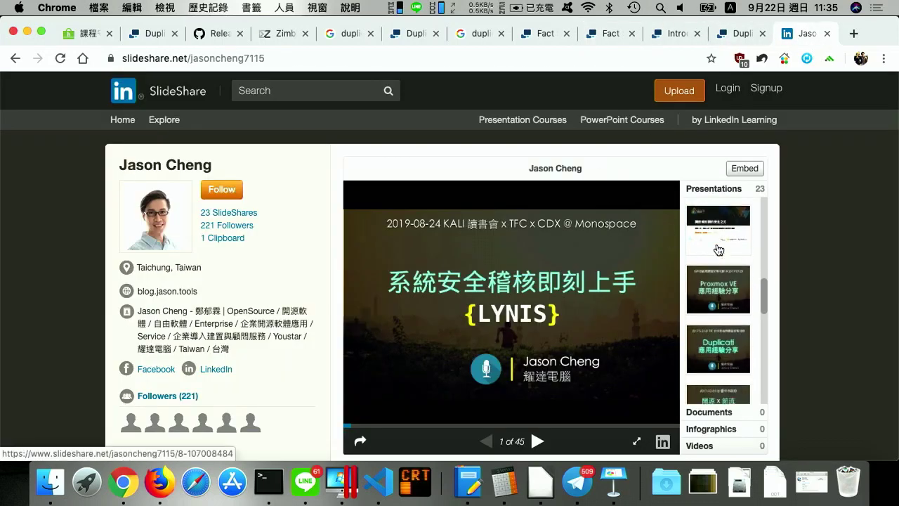
pyautogui.scroll(-5, 717, 250)
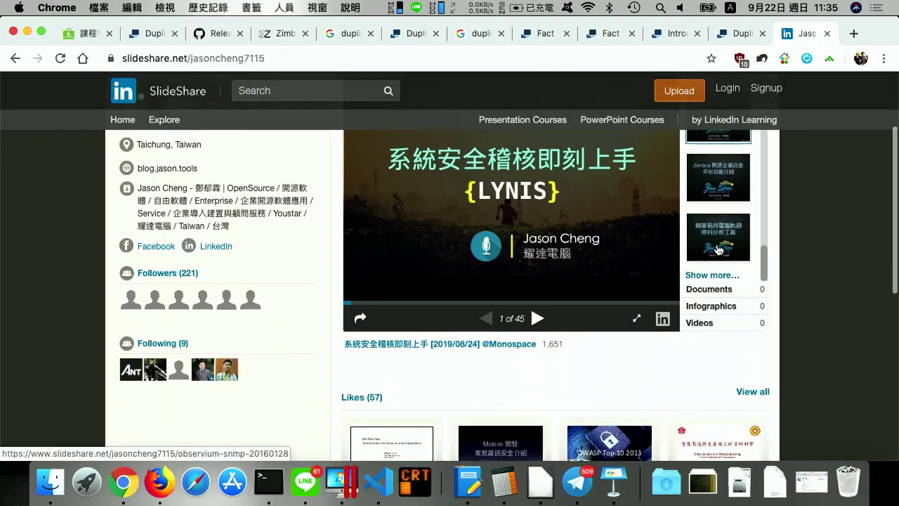
pyautogui.scroll(4, 773, 262)
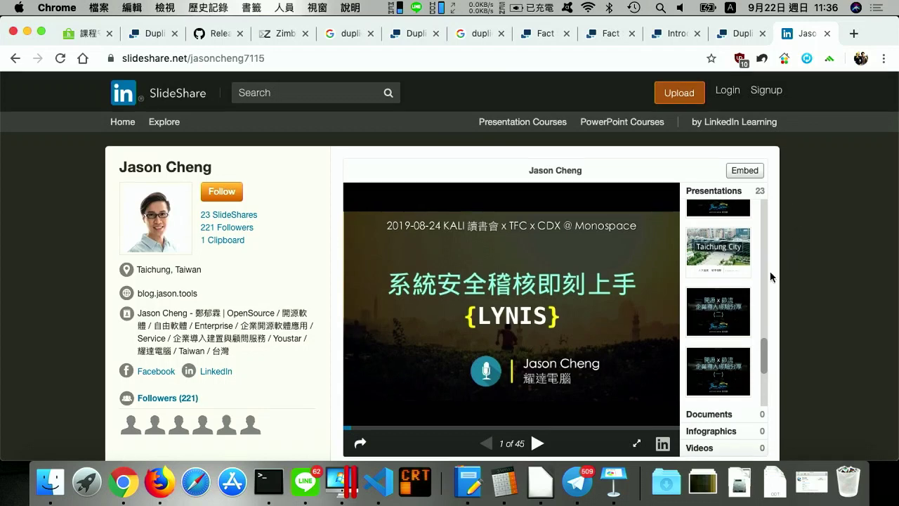
pyautogui.scroll(10, 761, 262)
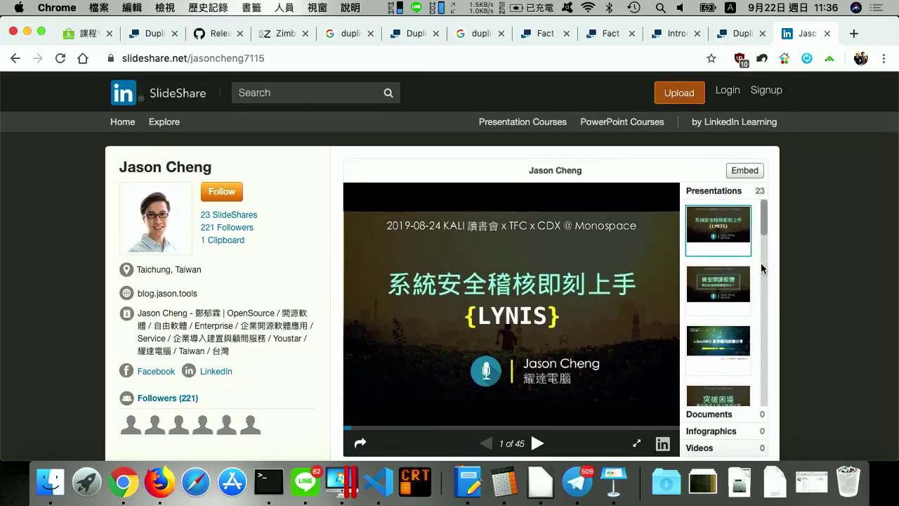
pyautogui.scroll(2, 764, 238)
pyautogui.moveTo(764, 238); pyautogui.dragTo(763, 328)
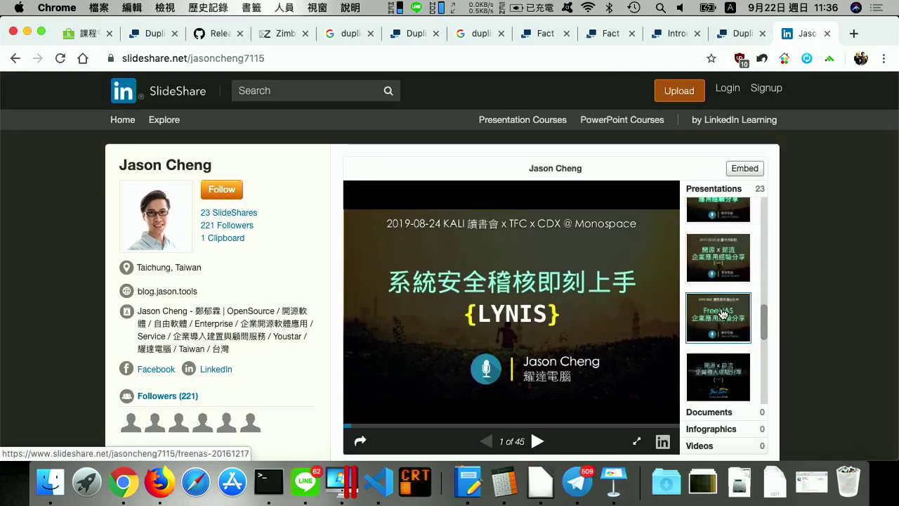
pyautogui.scroll(10, 722, 314)
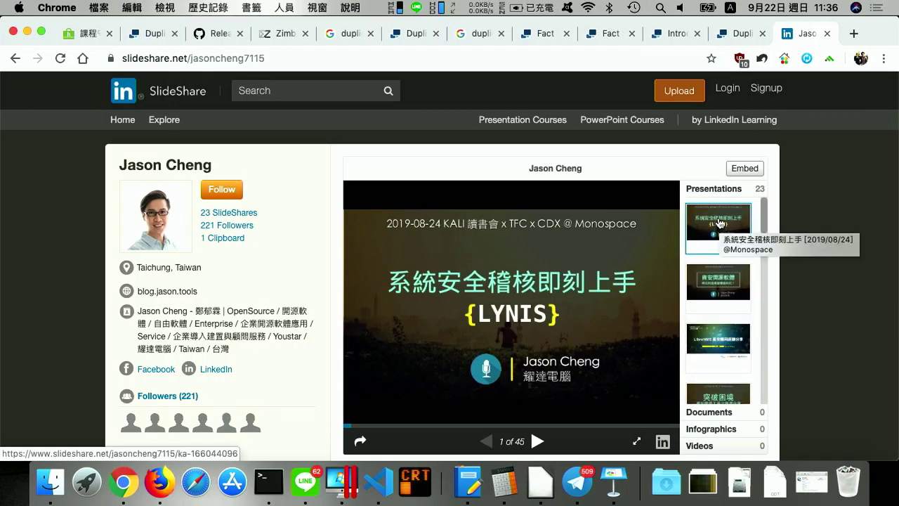
# Preview the 2019/08/08 資安開源軟體 presentation and the 2019/03/21 突破困境:資安開源工具之應用分享 presentation.
pyautogui.click(724, 279)
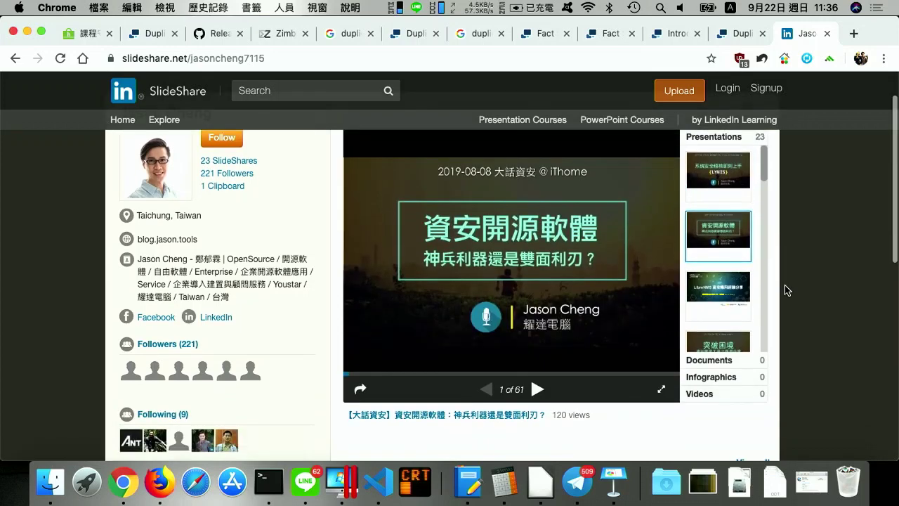
pyautogui.scroll(-3, 718, 317)
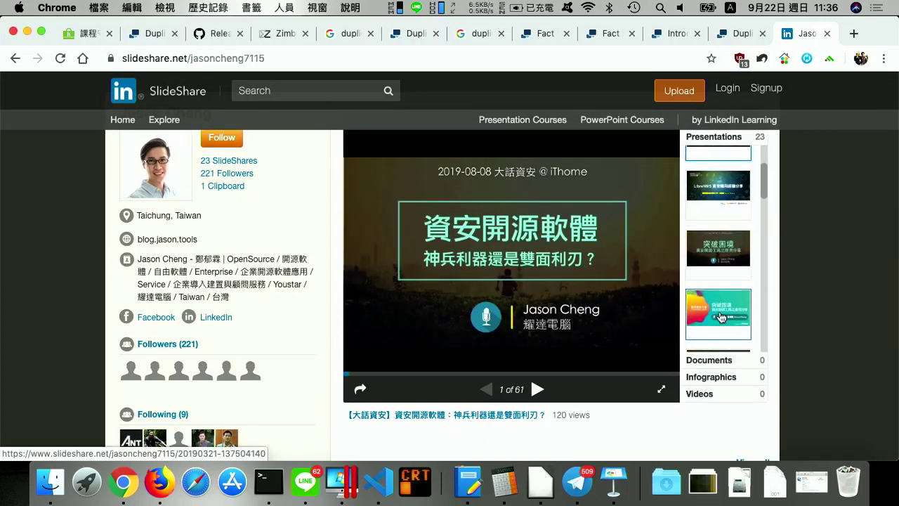
pyautogui.click(727, 312)
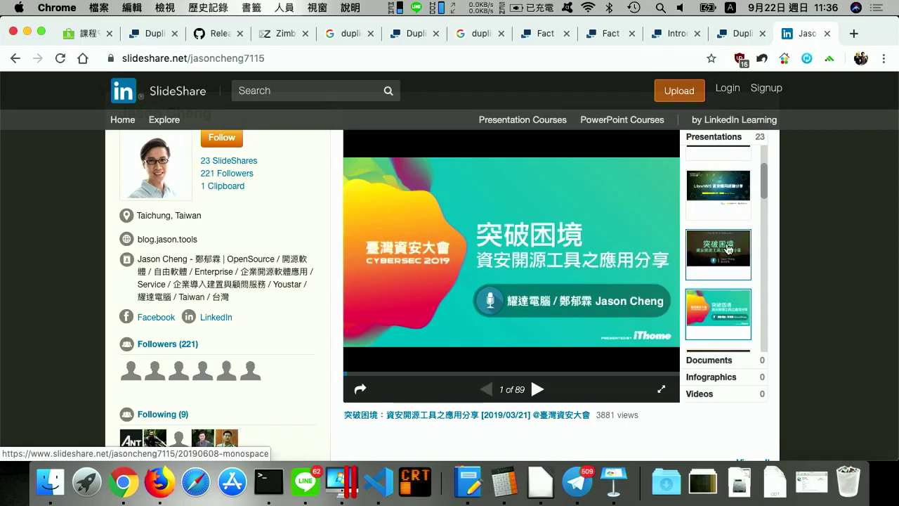
# Preview the 2018/07/21 Blender 台中分享會 presentation and the 2017/02/03 開源x節流:企業應用經驗分享 presentation from further down the list.
pyautogui.scroll(-1, 728, 279)
pyautogui.scroll(-1, 728, 250)
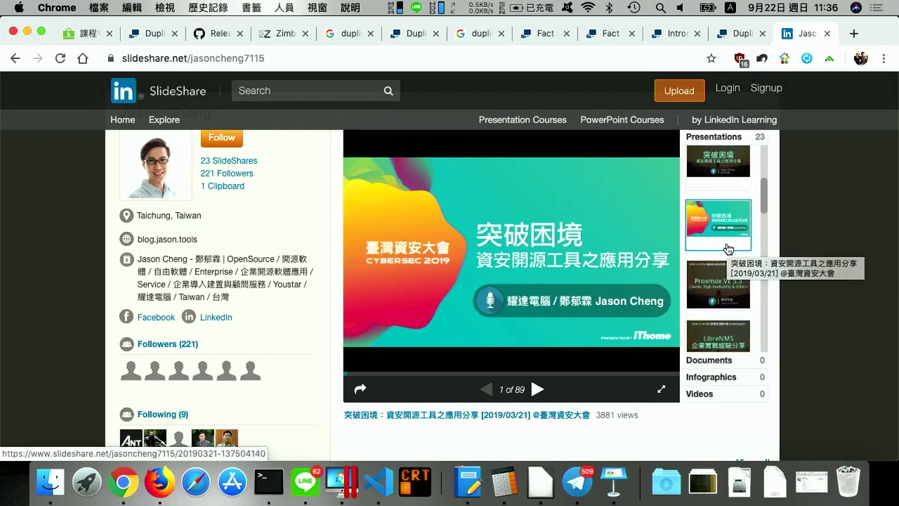
pyautogui.scroll(-2, 728, 250)
pyautogui.scroll(-3, 729, 249)
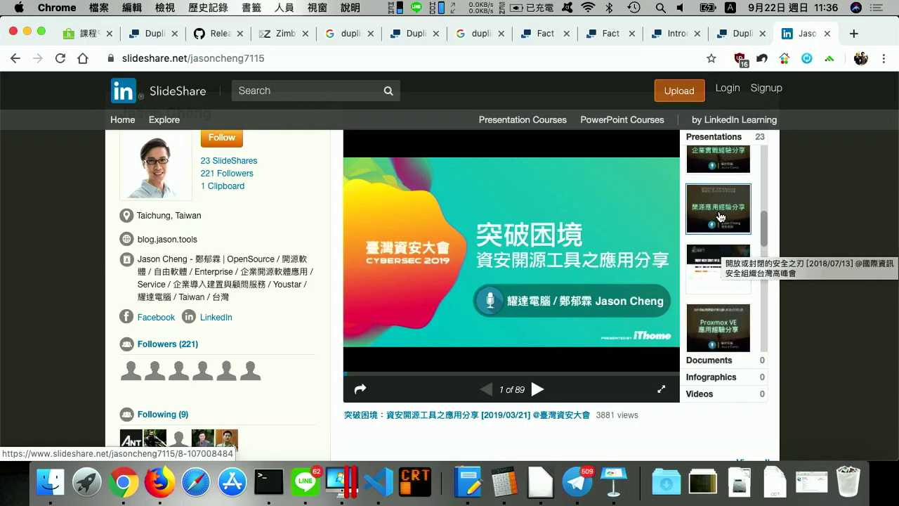
pyautogui.click(720, 217)
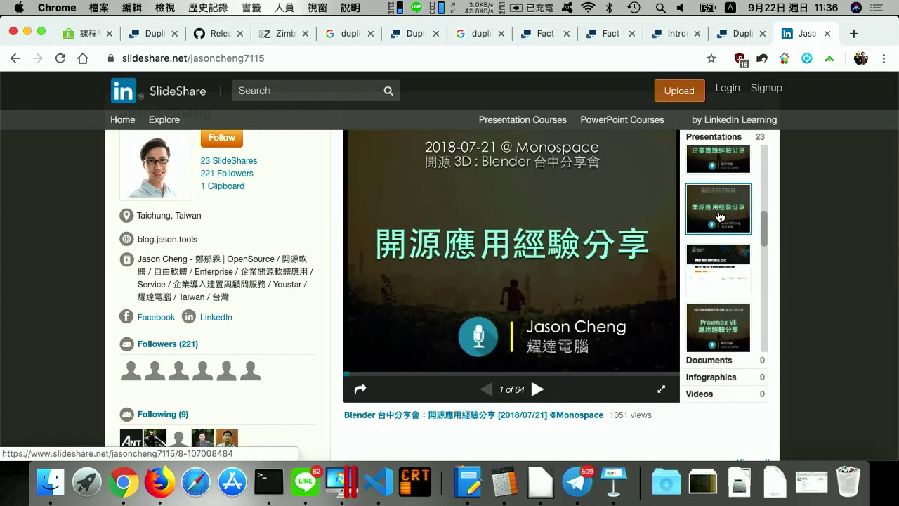
pyautogui.scroll(-5, 720, 217)
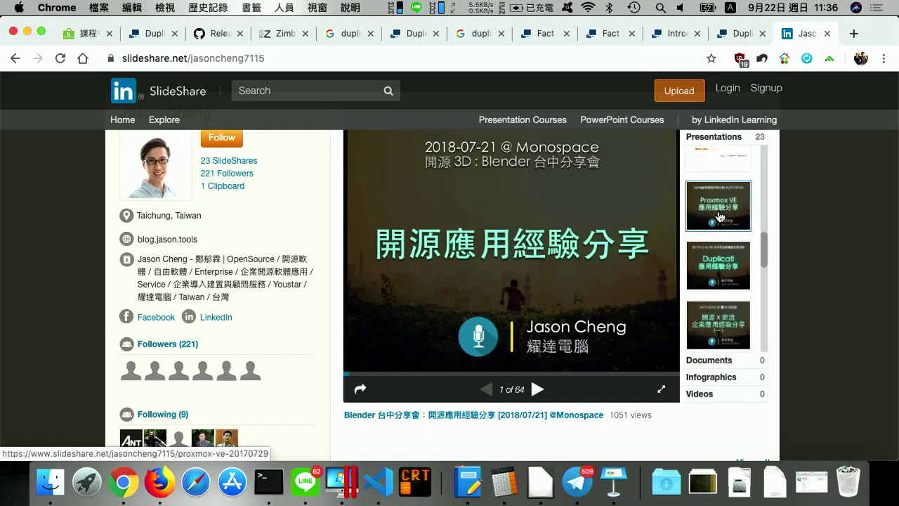
pyautogui.click(714, 234)
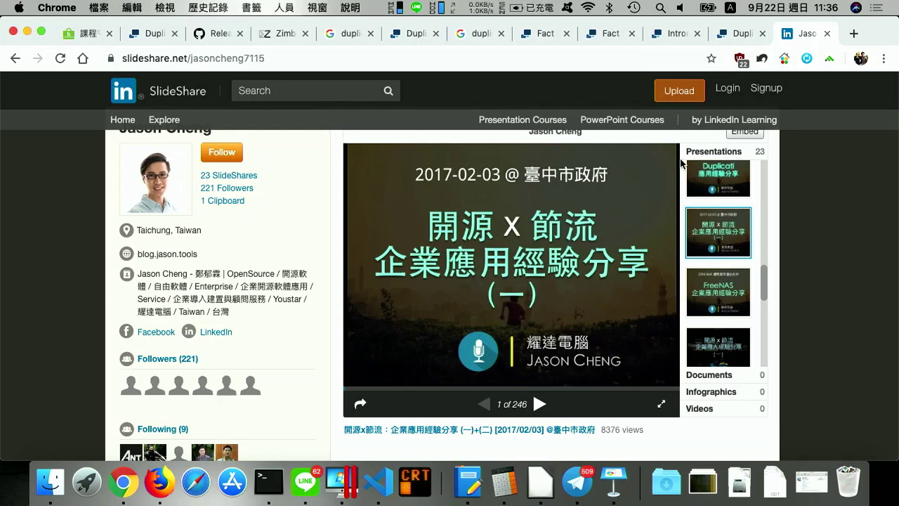
# Return to the newest presentations and preview the 2019-08-24 系統安全稽核即刻上手 {LYNIS} deck and the CYBERSEC 2019 突破困境:資安開源工具之應用分享 deck.
pyautogui.scroll(1, 729, 239)
pyautogui.scroll(5, 729, 238)
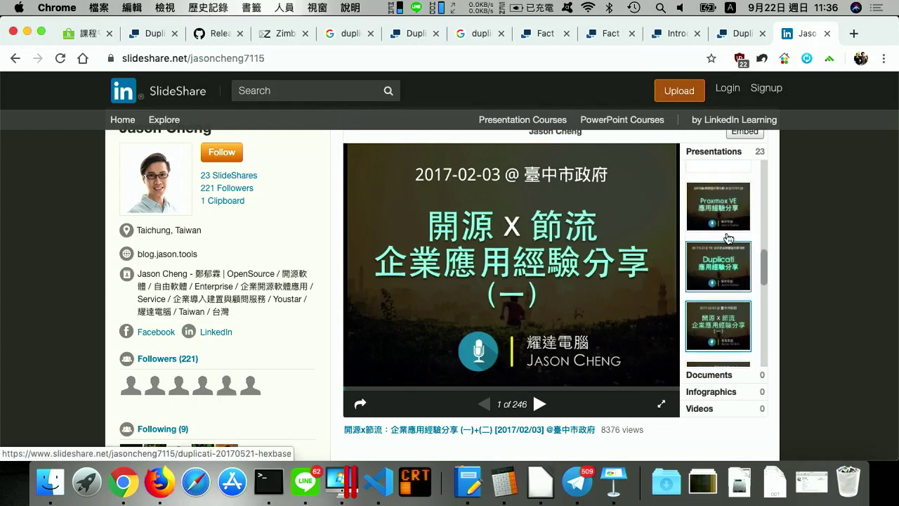
pyautogui.scroll(5, 730, 239)
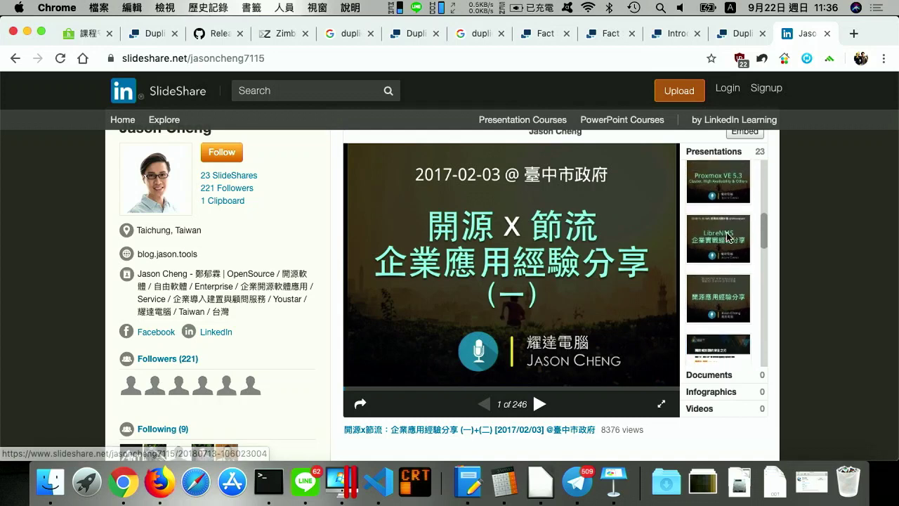
pyautogui.scroll(-2, 728, 239)
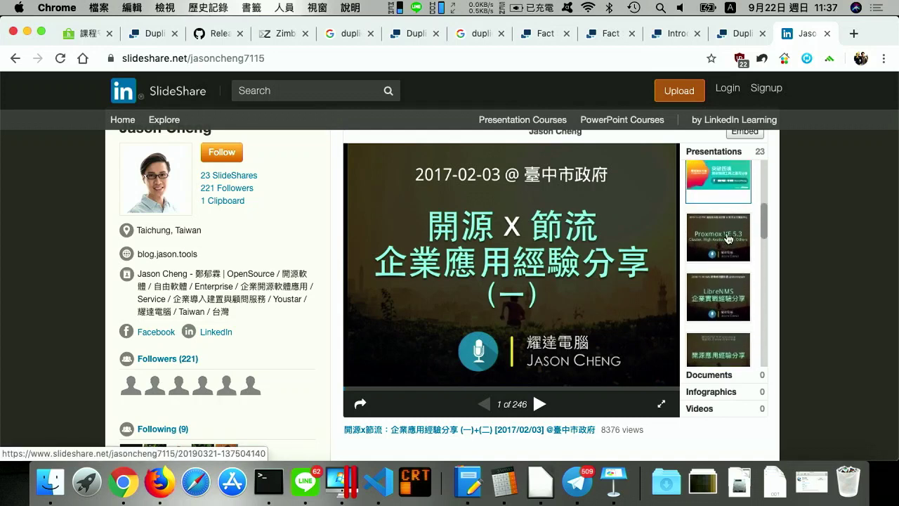
pyautogui.scroll(4, 729, 239)
pyautogui.scroll(5, 729, 239)
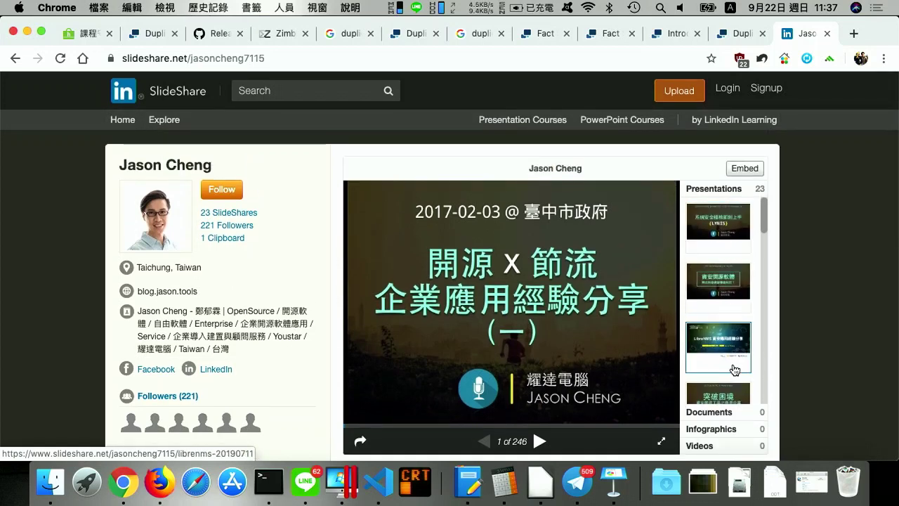
pyautogui.click(728, 235)
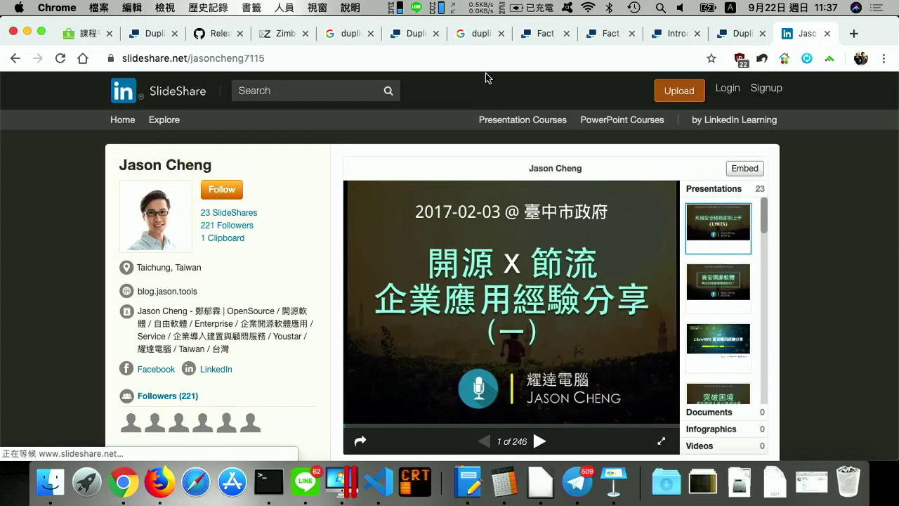
pyautogui.scroll(-4, 737, 294)
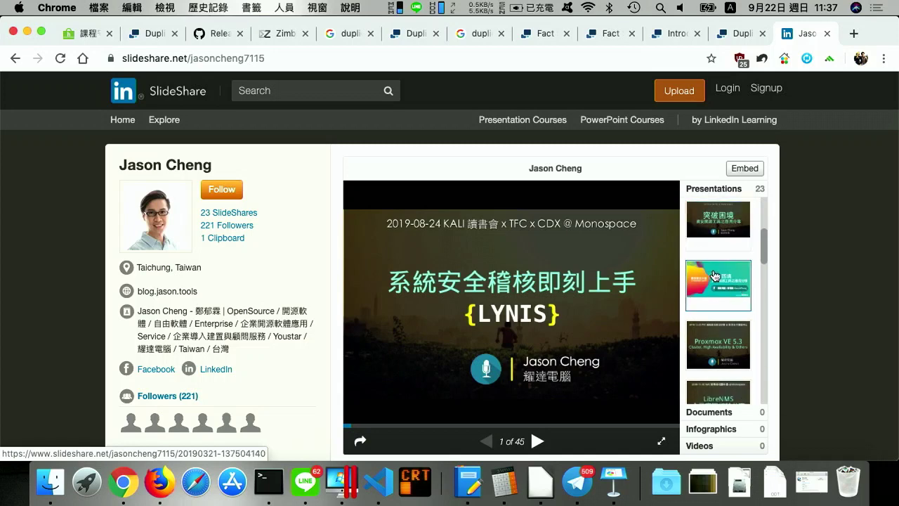
pyautogui.click(717, 276)
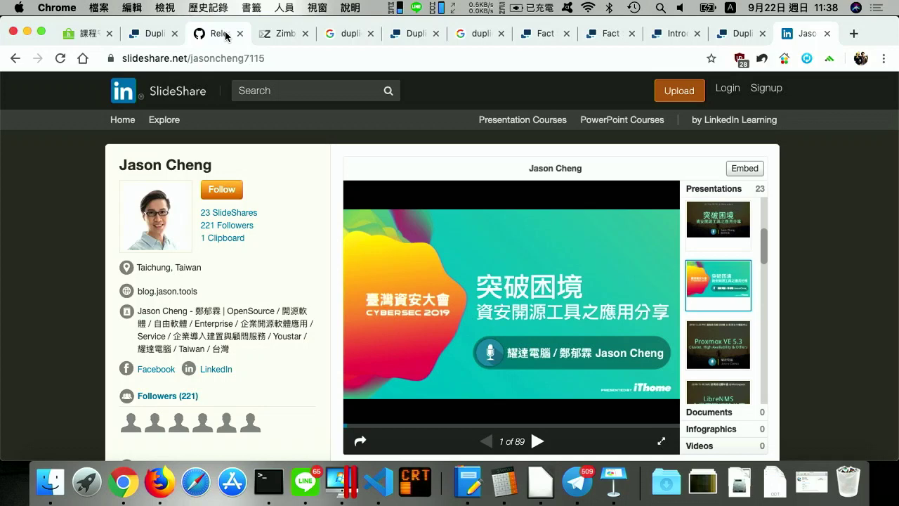
# Switch to the open deduplication search page, search Google for "duplicati config port setting" and look through the results.
pyautogui.click(485, 35)
pyautogui.click(444, 57)
pyautogui.write('dup')
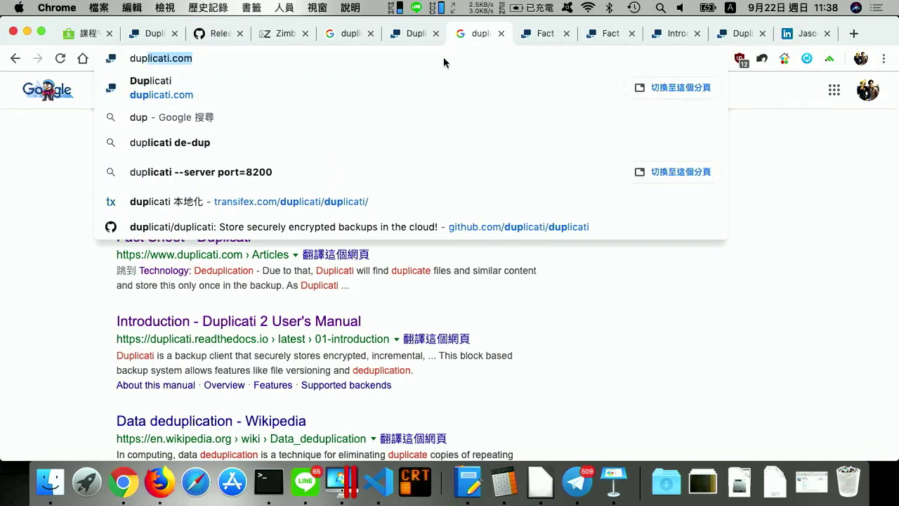
pyautogui.write('licati ')
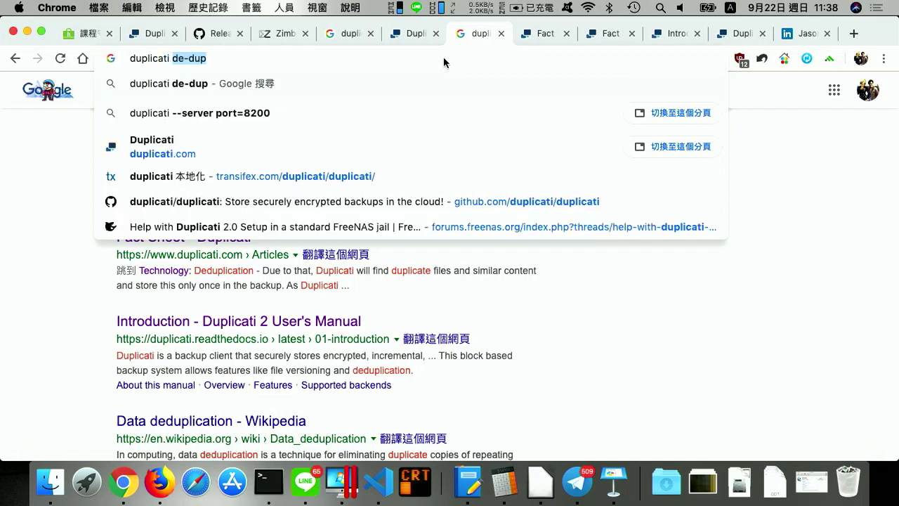
pyautogui.write('config port setting')
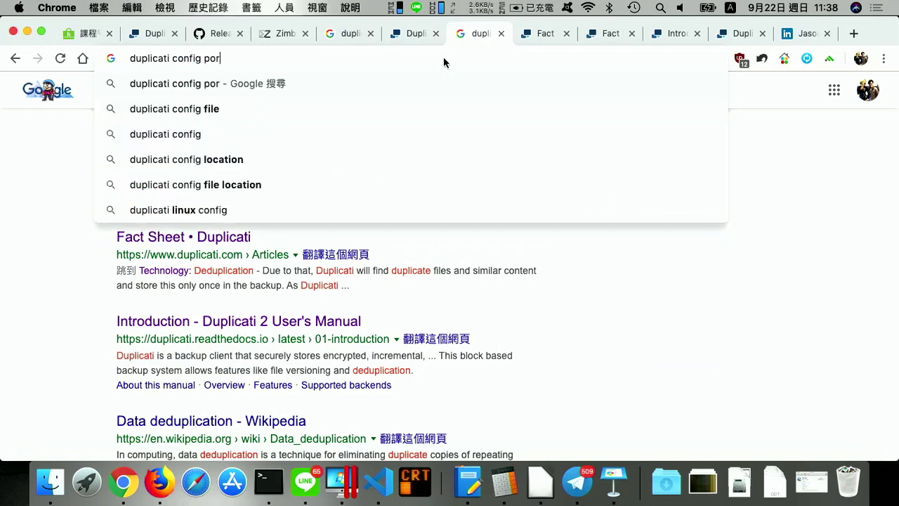
pyautogui.press('Return')
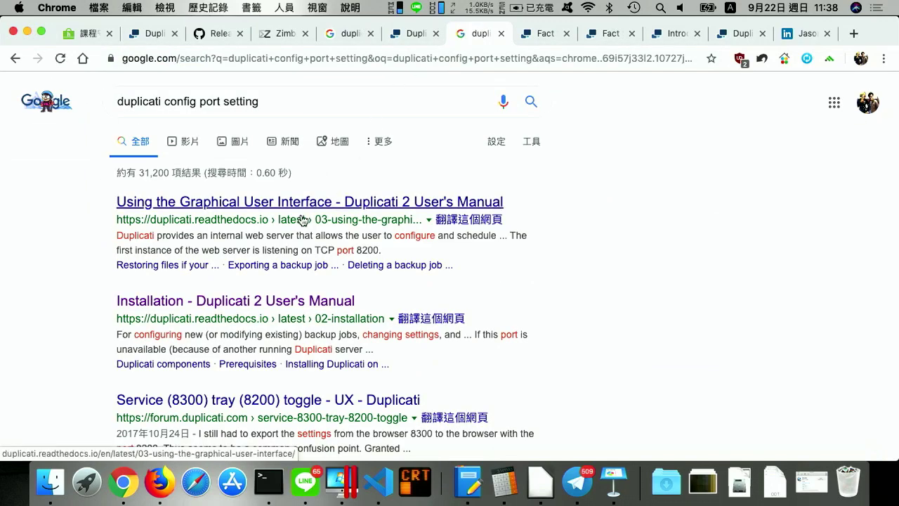
pyautogui.scroll(-2, 302, 220)
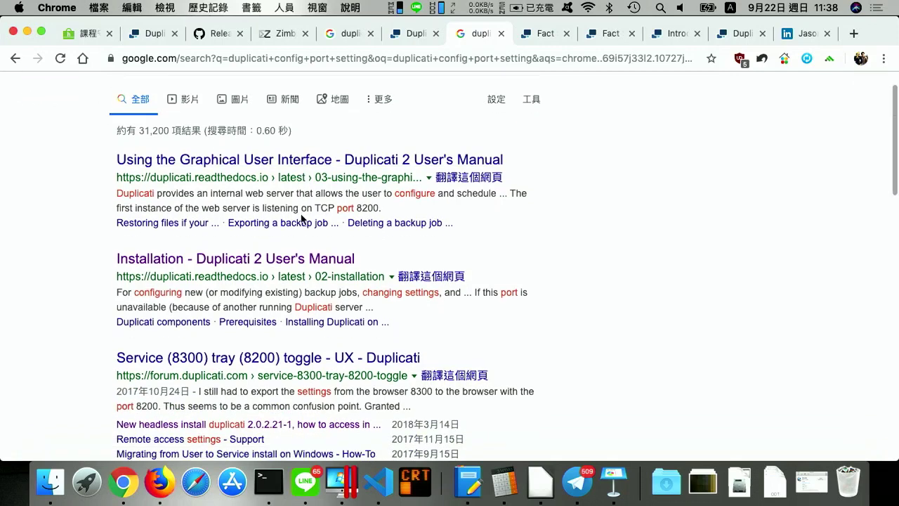
pyautogui.scroll(-5, 302, 219)
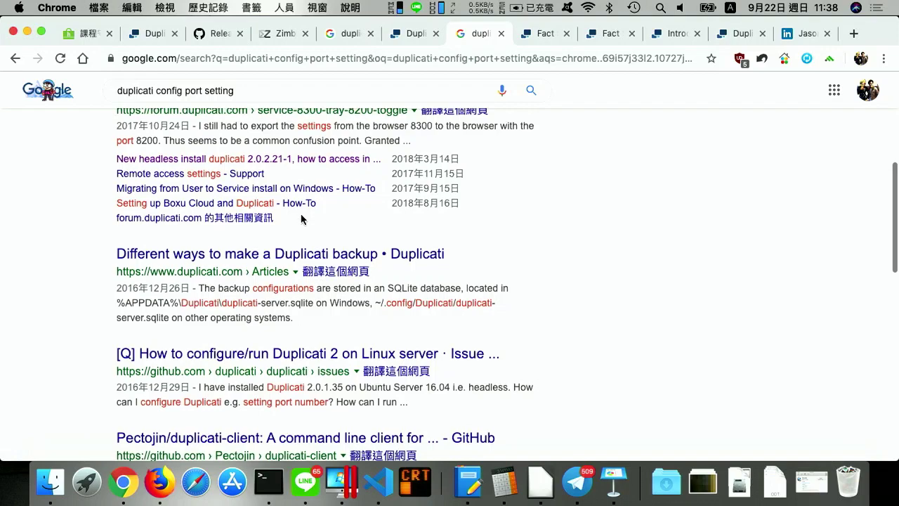
# Replace the word "config" in the query with "change" and search for "duplicati change port setting".
pyautogui.scroll(5, 302, 220)
pyautogui.scroll(-1, 302, 220)
pyautogui.doubleClick(189, 98)
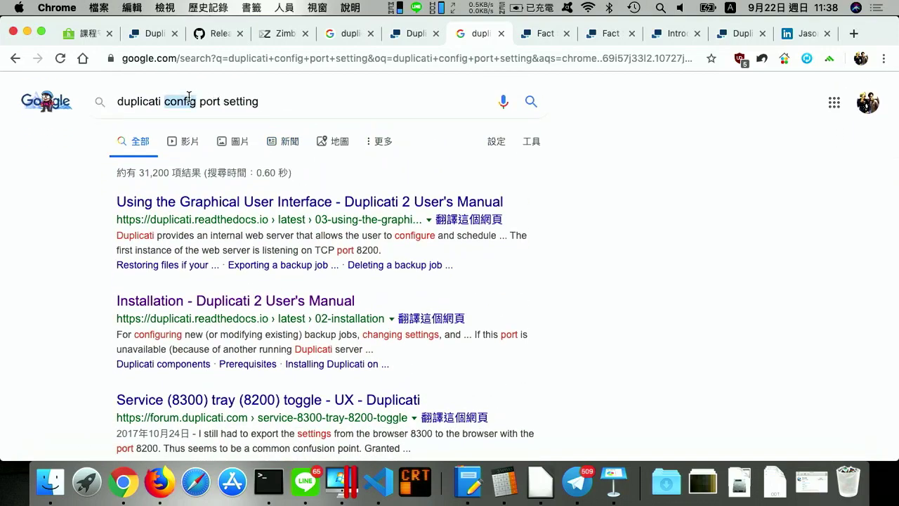
pyautogui.write('change')
pyautogui.press('Return')
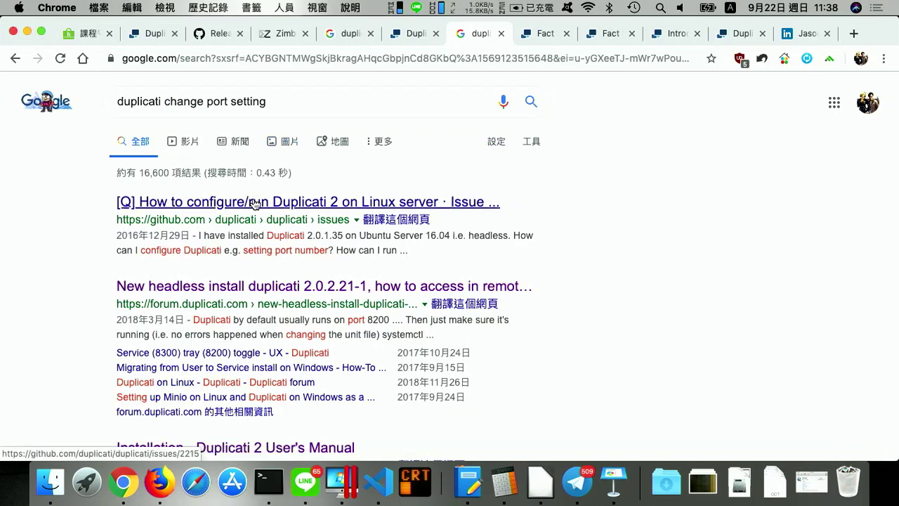
# Open the GitHub issue on configuring Duplicati 2 on a Linux server and the headless install forum thread in separate background tabs.
pyautogui.moveTo(255, 203); pyautogui.dragTo(471, 175)
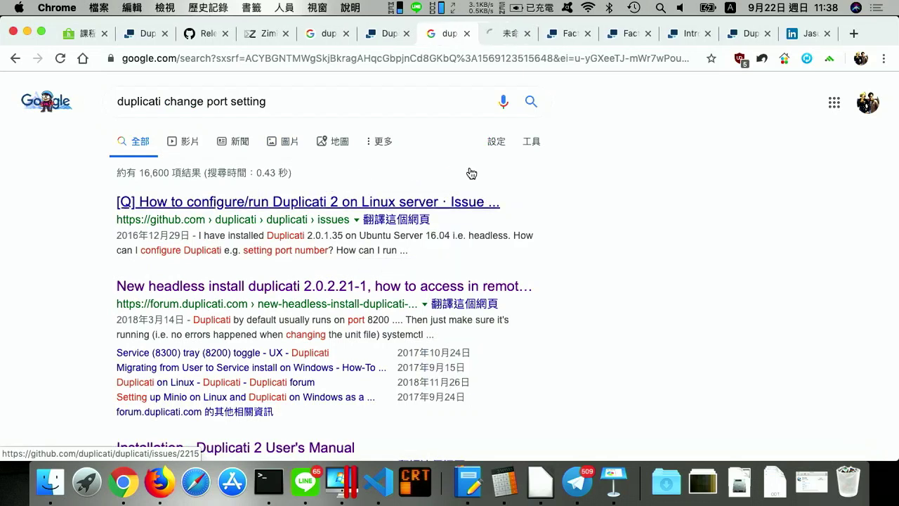
pyautogui.moveTo(331, 293); pyautogui.dragTo(337, 279)
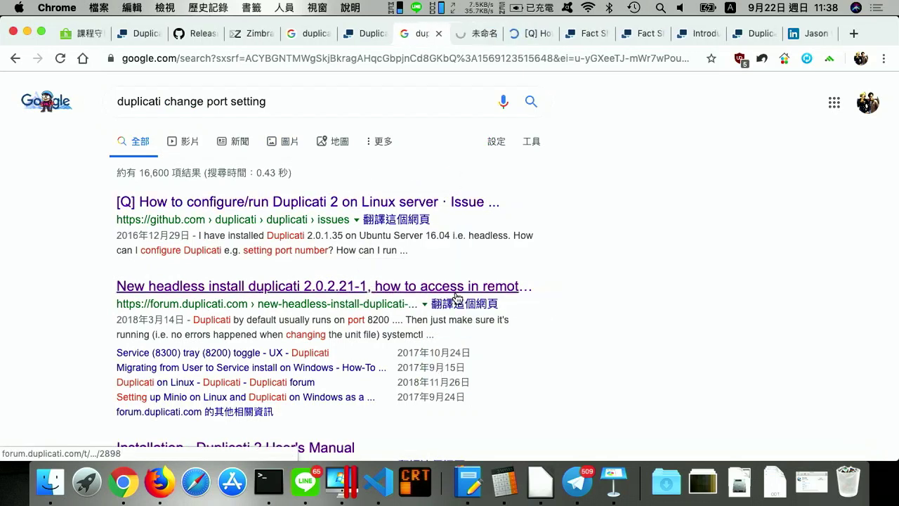
pyautogui.scroll(-1, 294, 253)
# Read through the headless install forum thread for advice on the web interface port and remote access.
pyautogui.hotkey('ctrl', 'Tab')
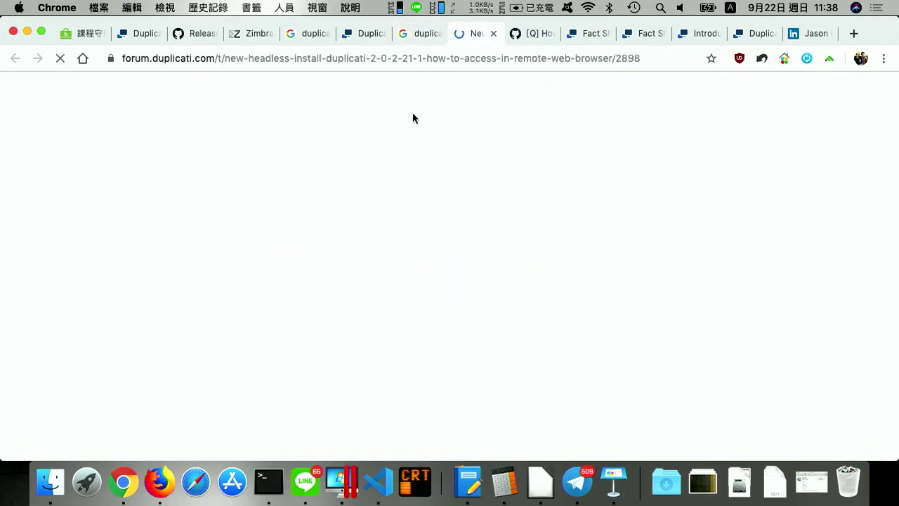
pyautogui.scroll(-6, 412, 118)
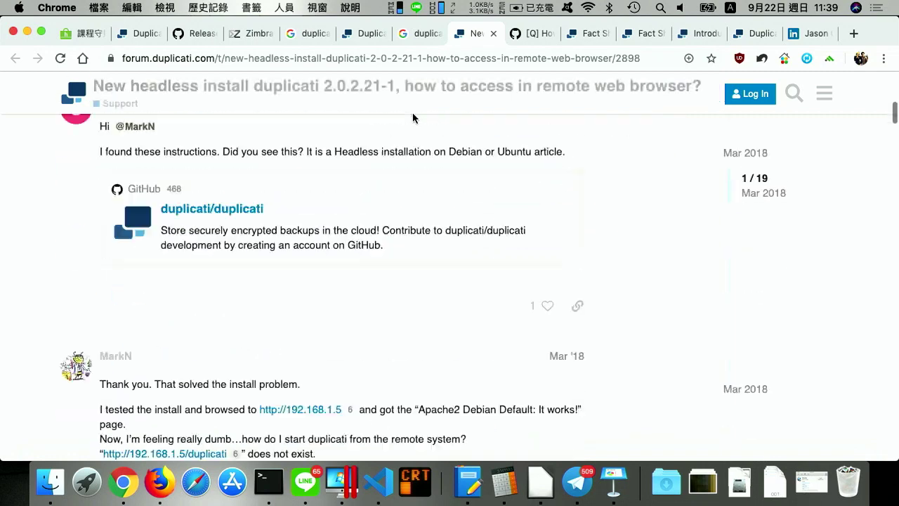
pyautogui.scroll(2, 412, 117)
pyautogui.scroll(-4, 412, 117)
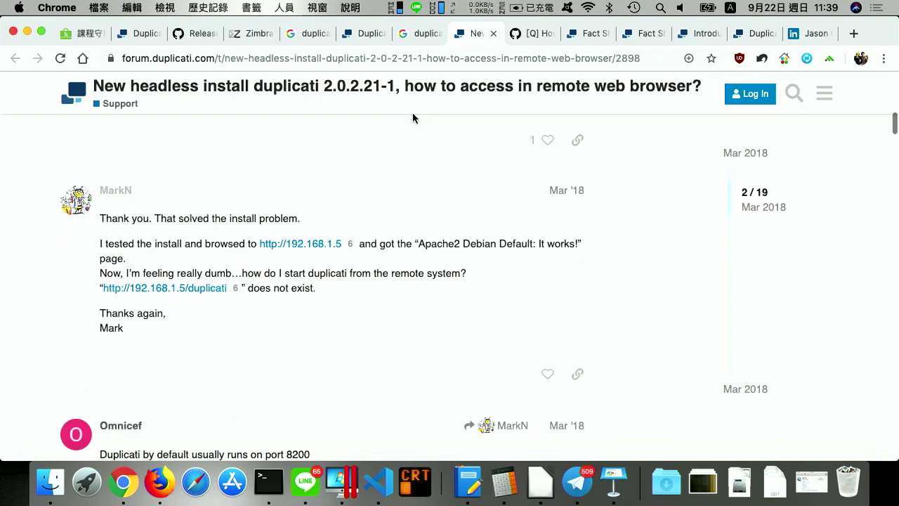
pyautogui.scroll(-5, 412, 117)
pyautogui.scroll(-10, 412, 117)
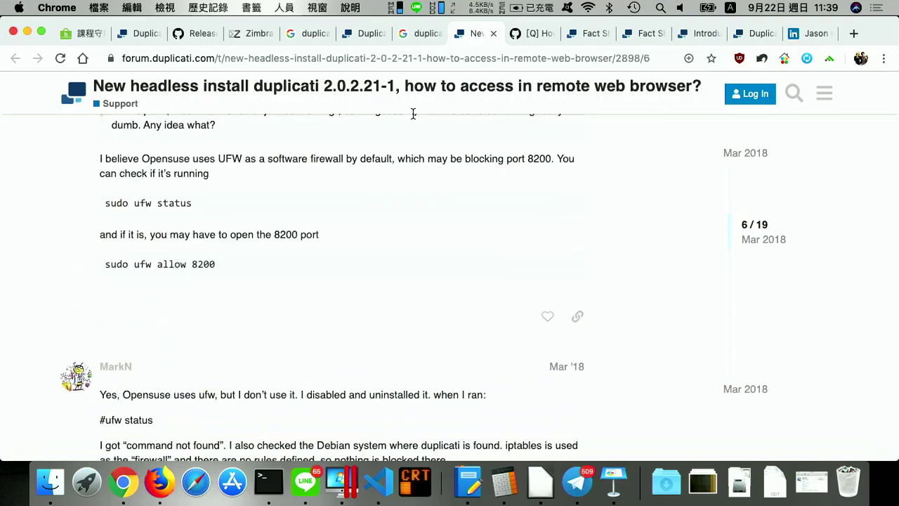
pyautogui.scroll(-8, 413, 116)
pyautogui.scroll(-10, 434, 109)
pyautogui.scroll(-10, 433, 109)
pyautogui.scroll(2, 433, 109)
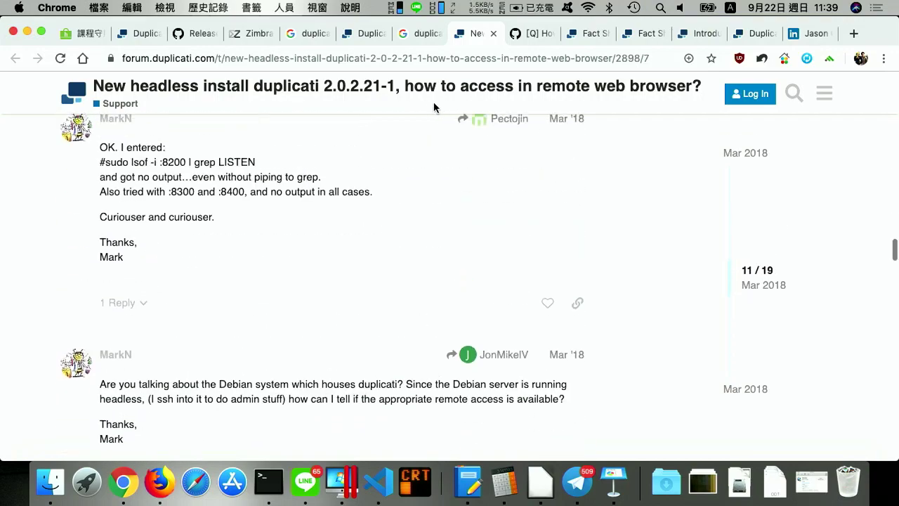
# Switch to GitHub issue #2215 and read the question and first replies on setting the port and running Duplicati as a service.
pyautogui.click(530, 50)
pyautogui.click(520, 34)
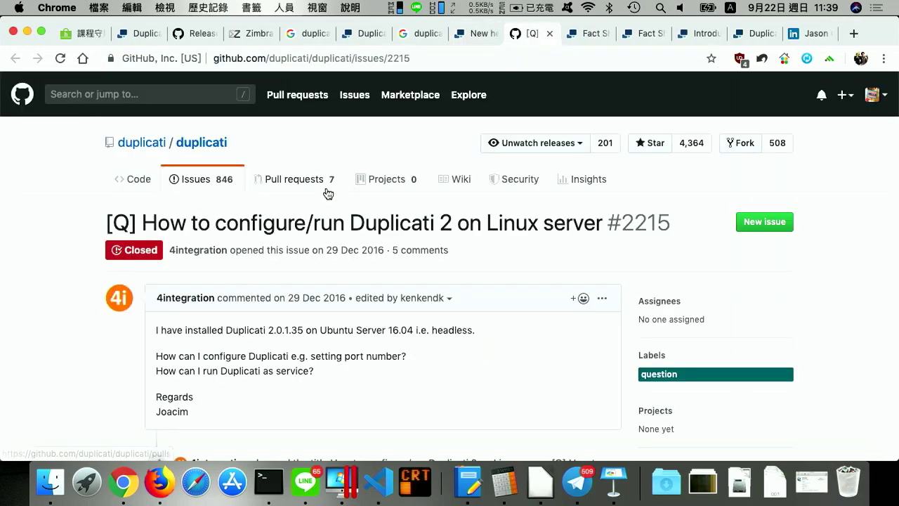
pyautogui.scroll(-4, 328, 193)
pyautogui.scroll(-3, 328, 193)
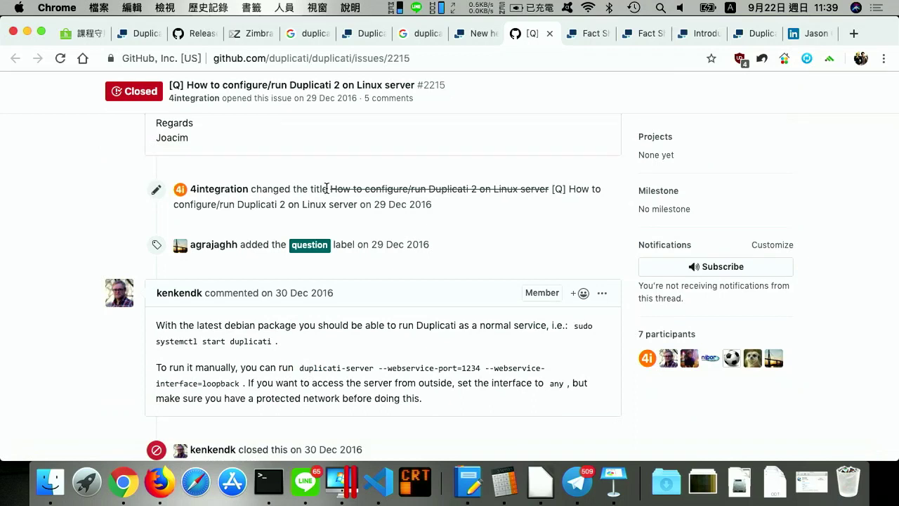
pyautogui.scroll(-6, 327, 188)
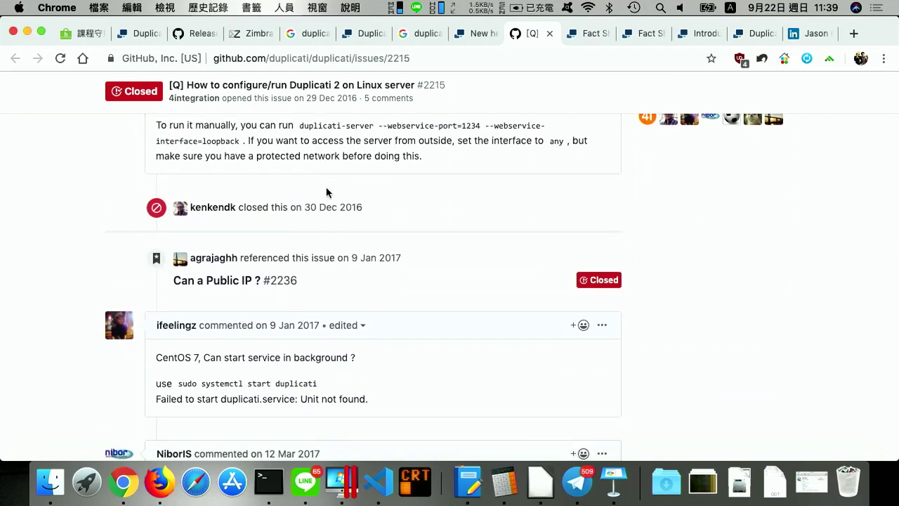
pyautogui.scroll(-8, 326, 194)
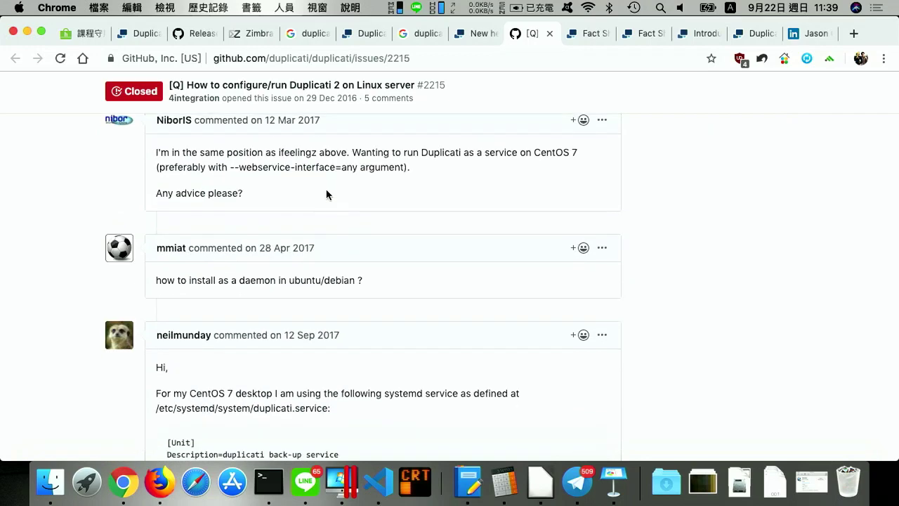
# Examine the CentOS 7 reply's duplicati.service unit file, its webservice port and interface options, and the systemctl start, stop and enable commands.
pyautogui.scroll(-5, 326, 194)
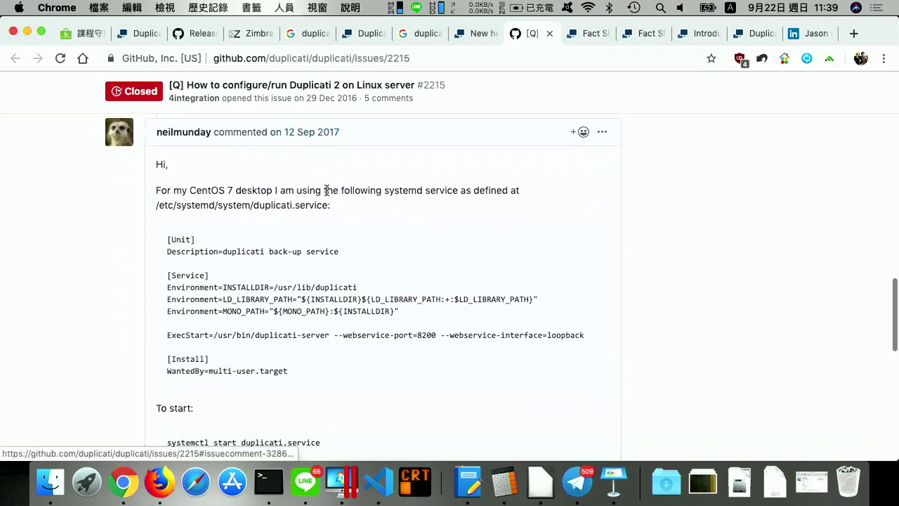
pyautogui.scroll(-2, 327, 195)
pyautogui.scroll(-2, 327, 194)
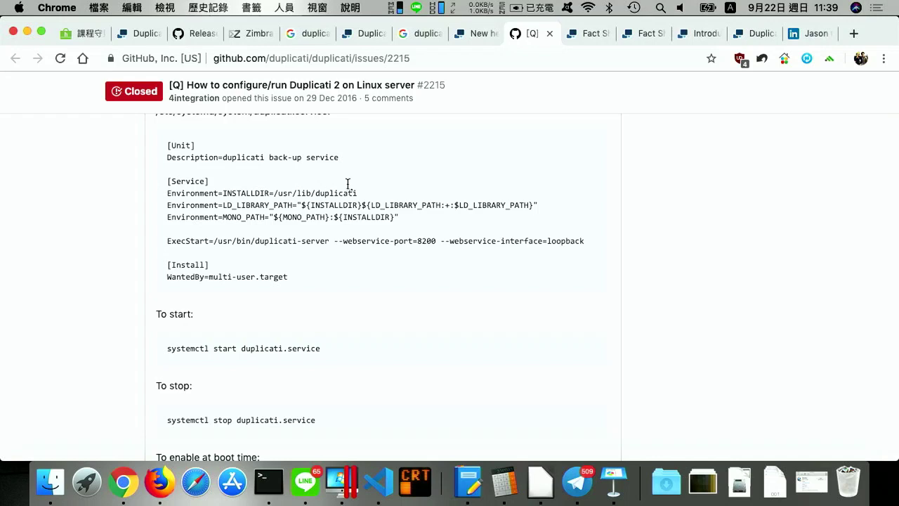
pyautogui.scroll(-2, 378, 181)
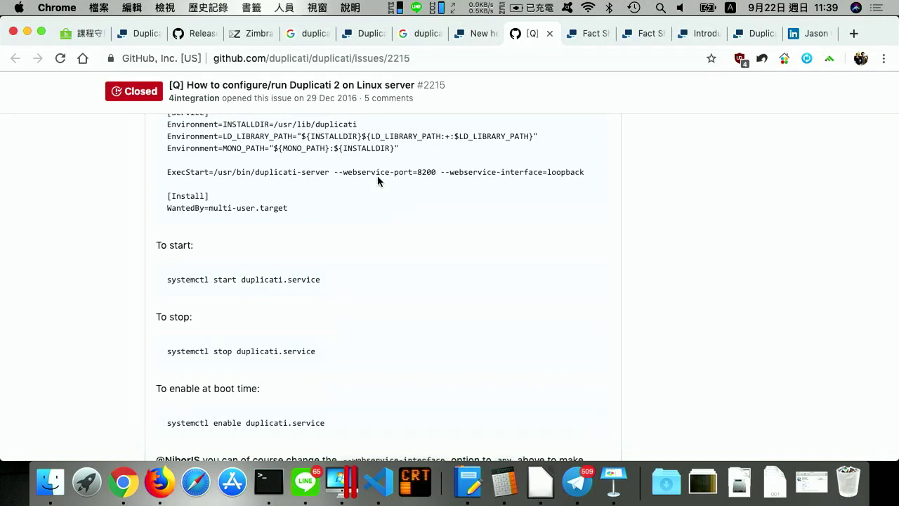
pyautogui.scroll(-7, 377, 177)
pyautogui.scroll(2, 378, 177)
pyautogui.scroll(-2, 377, 181)
pyautogui.scroll(8, 377, 181)
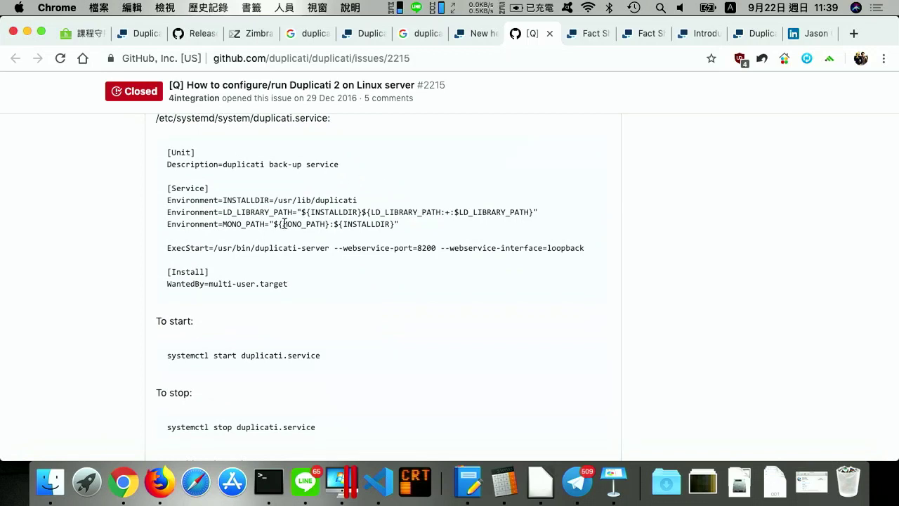
pyautogui.scroll(1, 285, 224)
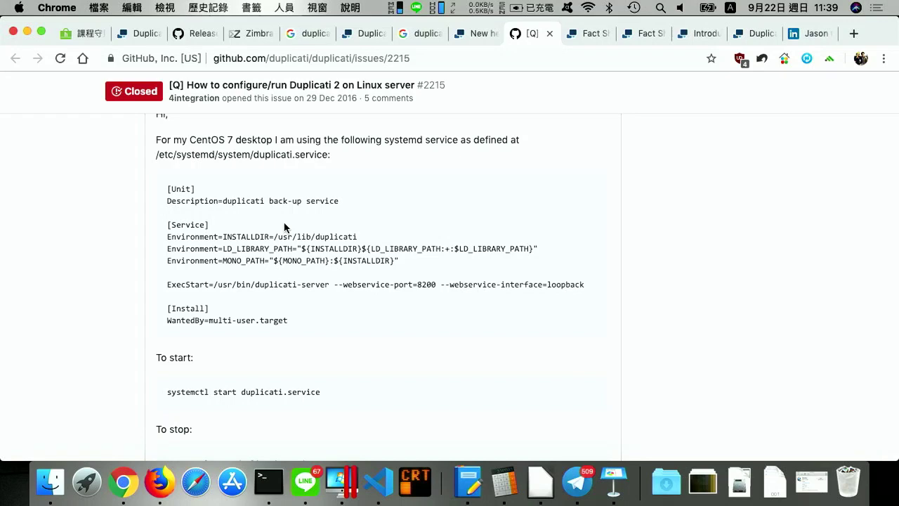
pyautogui.scroll(1, 78, 270)
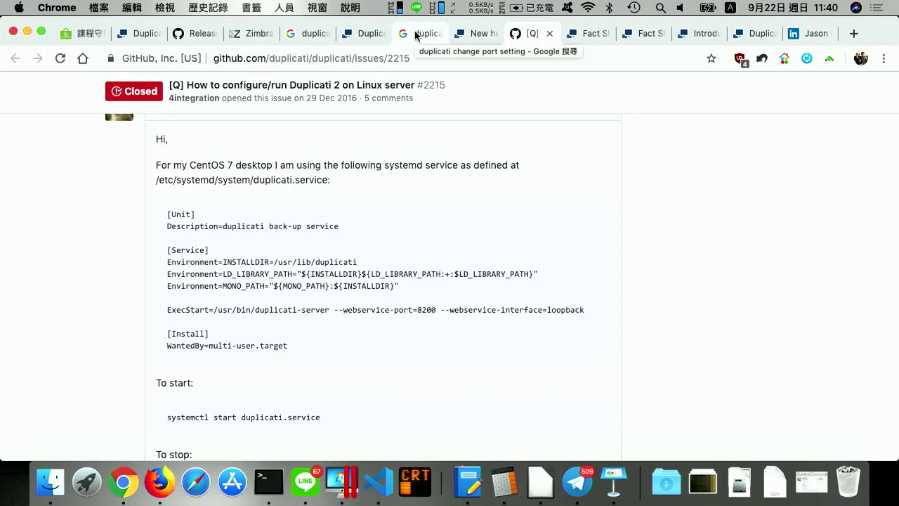
# Switch to the earlier "duplicati --server port=8200" search page and search Google for "duplicati windows change port".
pyautogui.click(311, 33)
pyautogui.click(300, 62)
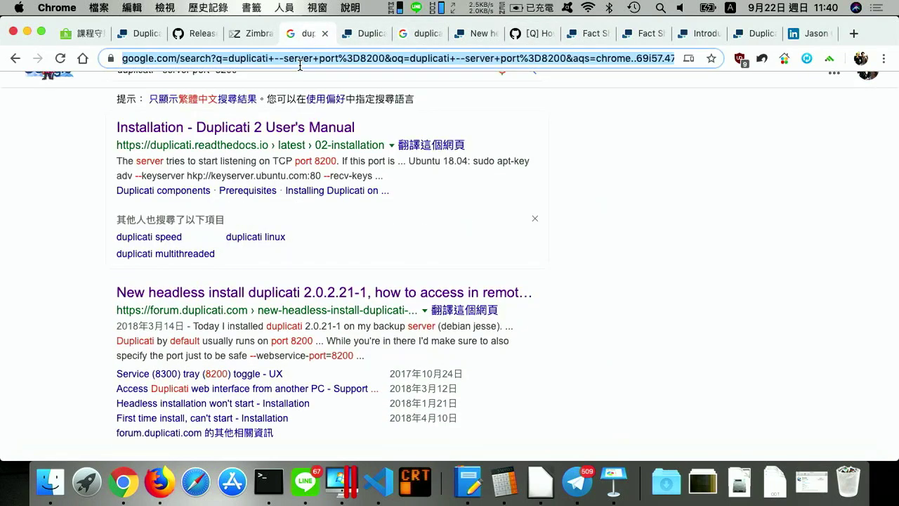
pyautogui.write('duplicati windows change port')
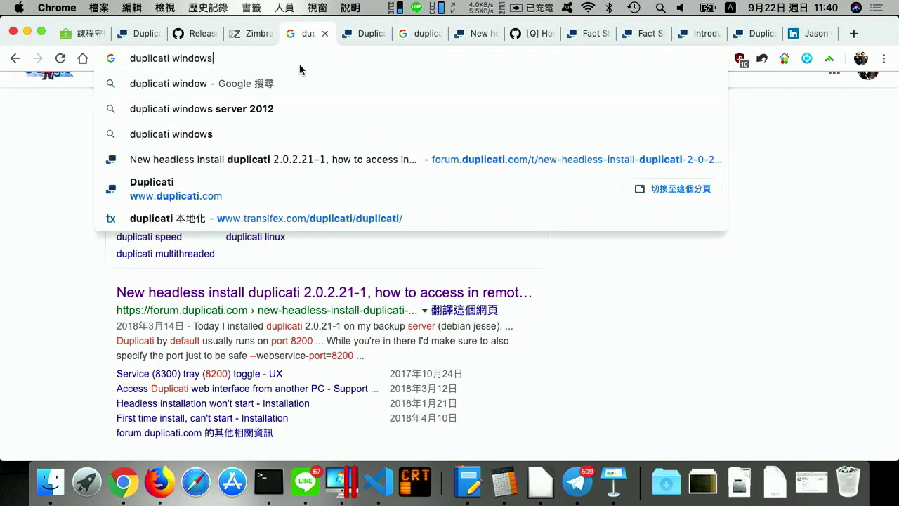
pyautogui.press('Return')
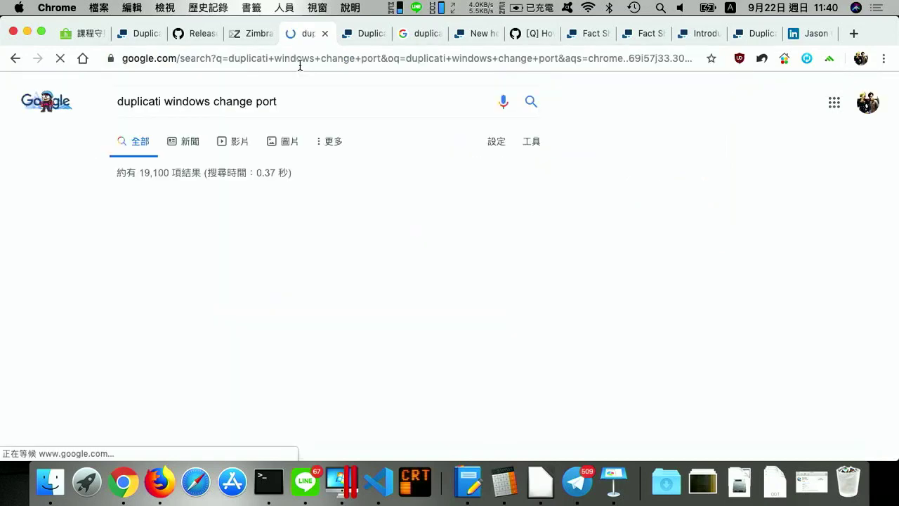
# Look through the Google results for "duplicati windows change port" for guidance on changing the port on Windows.
pyautogui.scroll(-3, 265, 188)
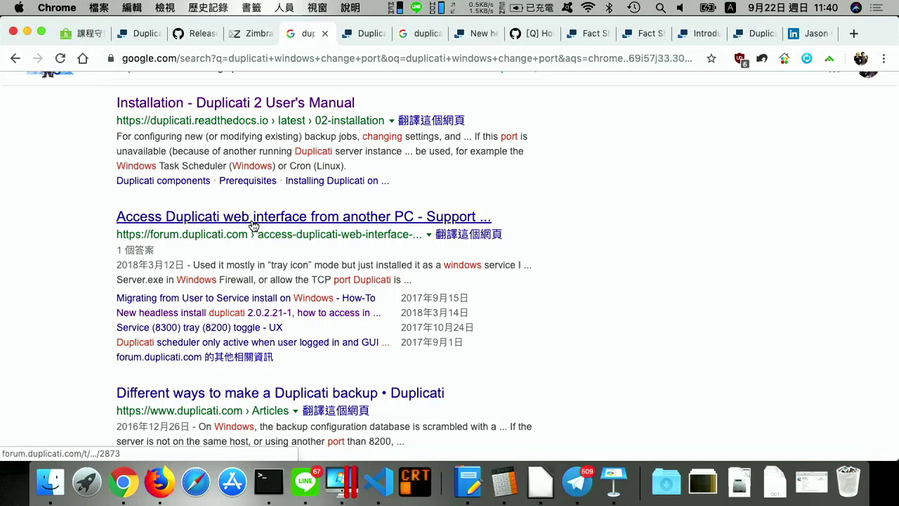
pyautogui.scroll(-5, 253, 225)
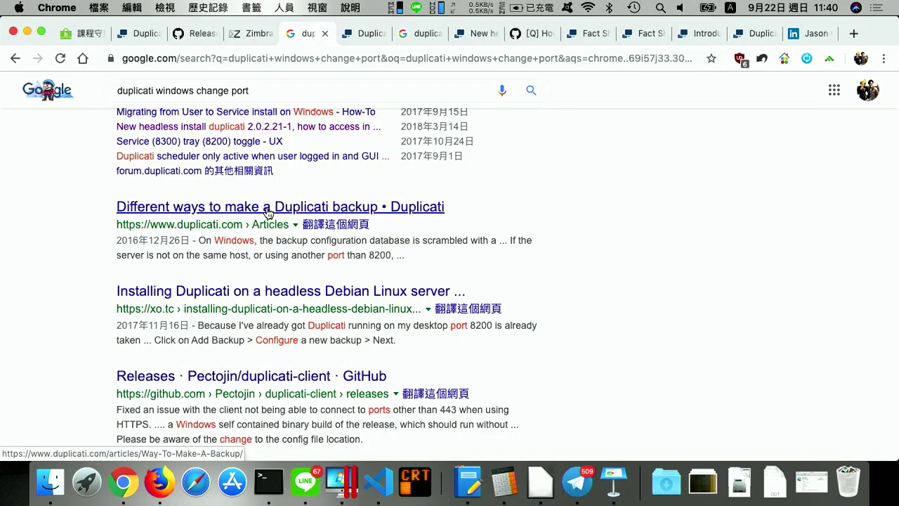
pyautogui.scroll(-8, 267, 214)
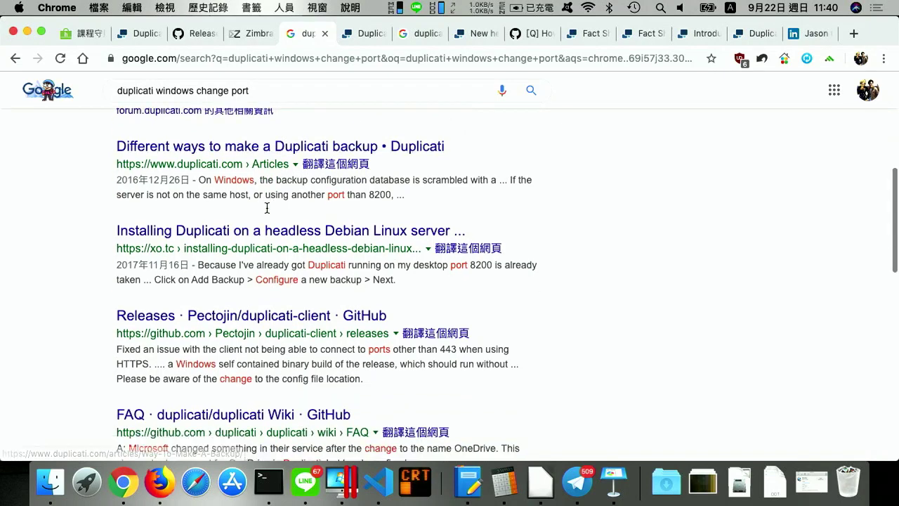
pyautogui.scroll(-2, 266, 209)
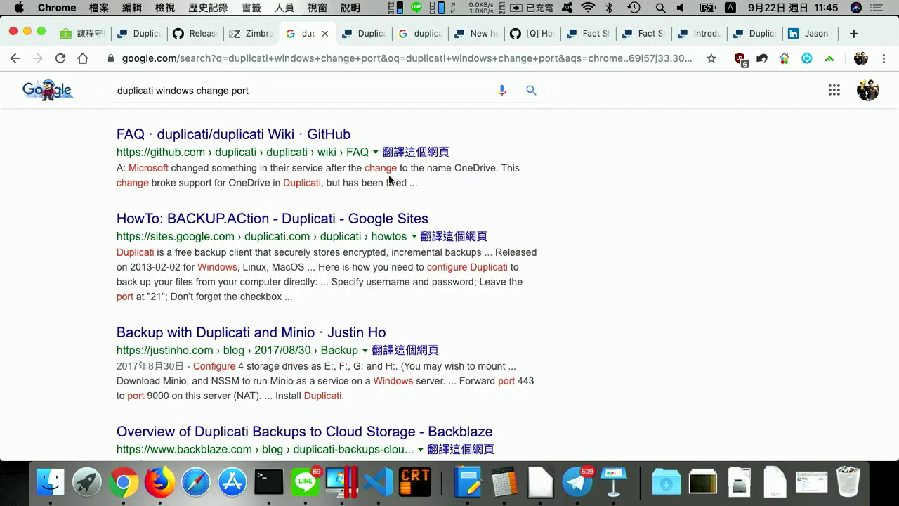
# Load the local Duplicati web interface at 127.0.0.1:8200 in place of the Duplicati download page and switch to the 課程守 page.
pyautogui.click(163, 41)
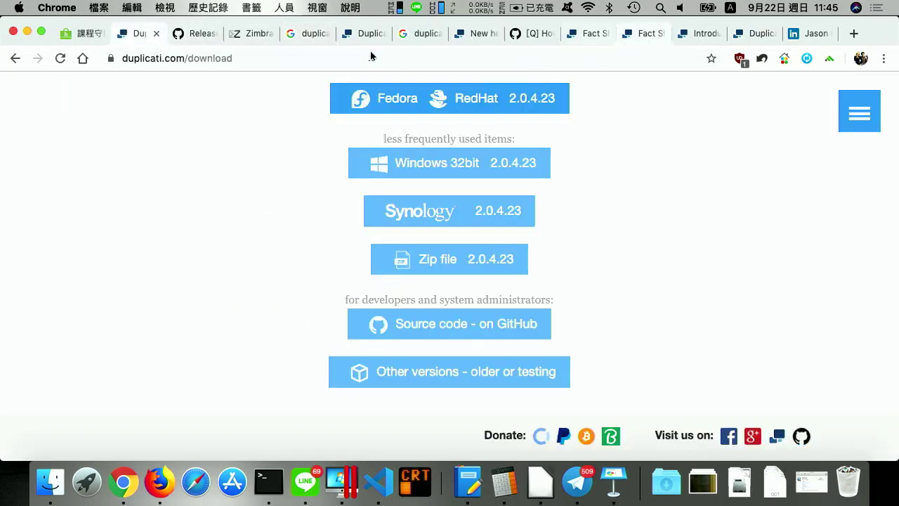
pyautogui.click(163, 58)
pyautogui.write('127')
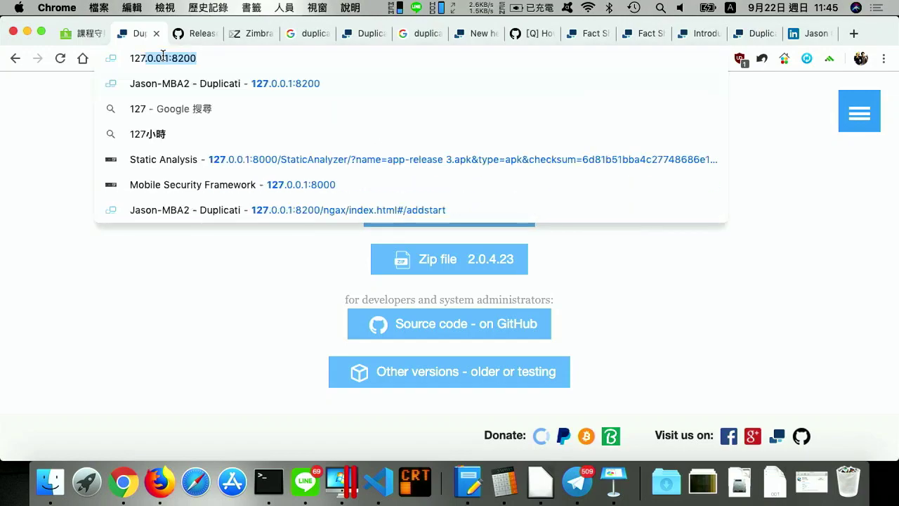
pyautogui.press('Return')
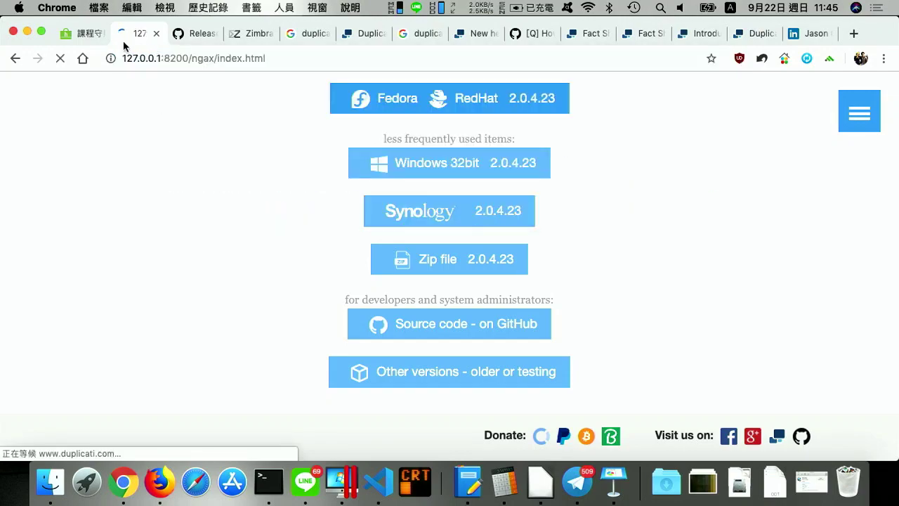
pyautogui.click(68, 34)
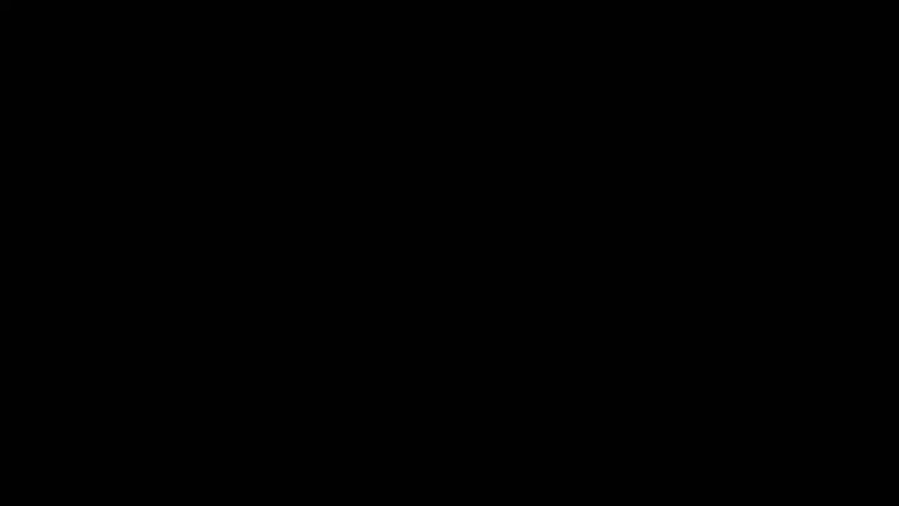